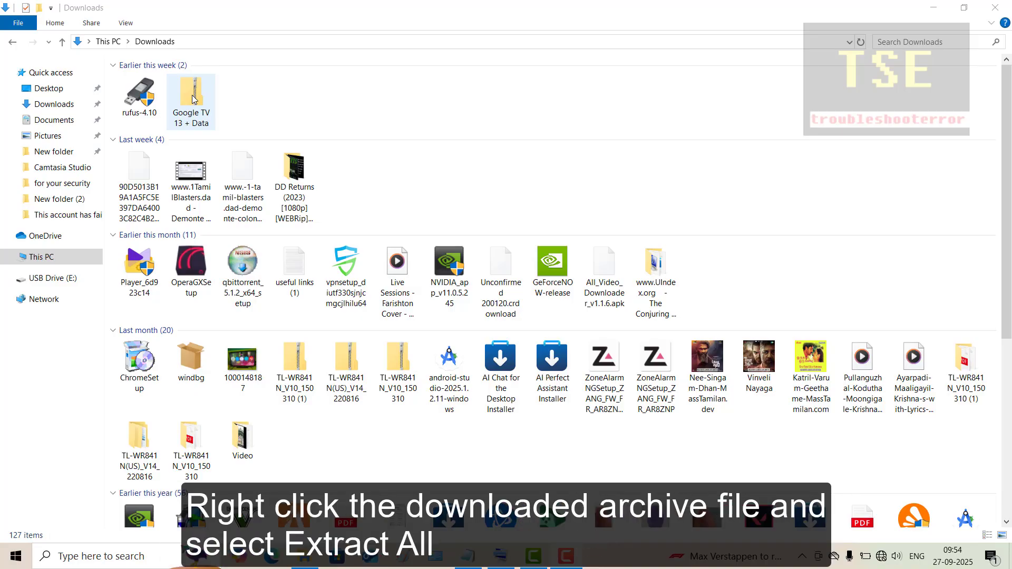
Extract the Google TV 13 + Data archive to the suggested folder in Downloads
right_click(193, 99)
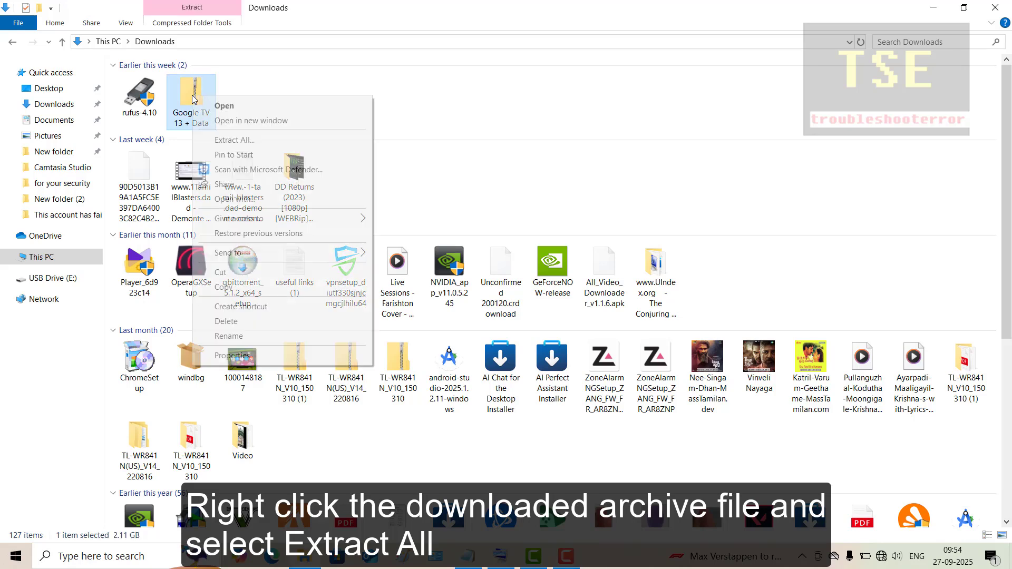
click(233, 141)
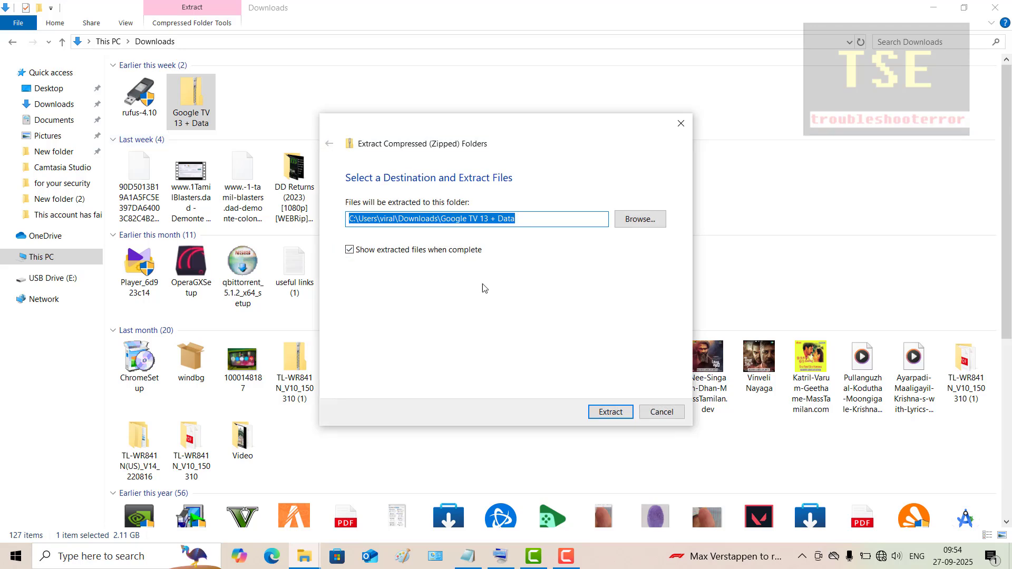
click(610, 413)
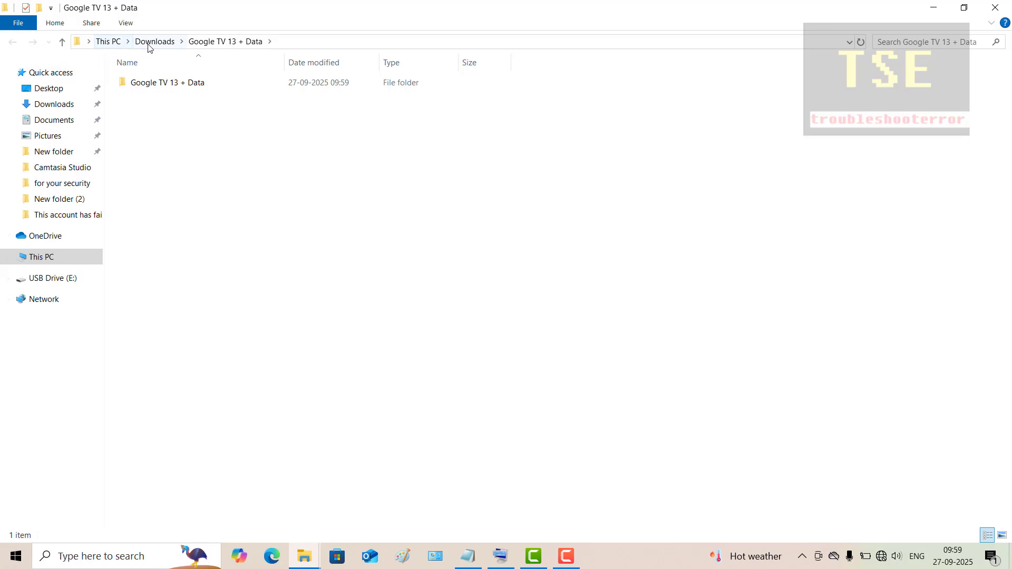
Examine the extracted Google TV 13 + Data folder, including the GoogleTV 13 BRTDTV disc image and the Storages folder
double_click(180, 82)
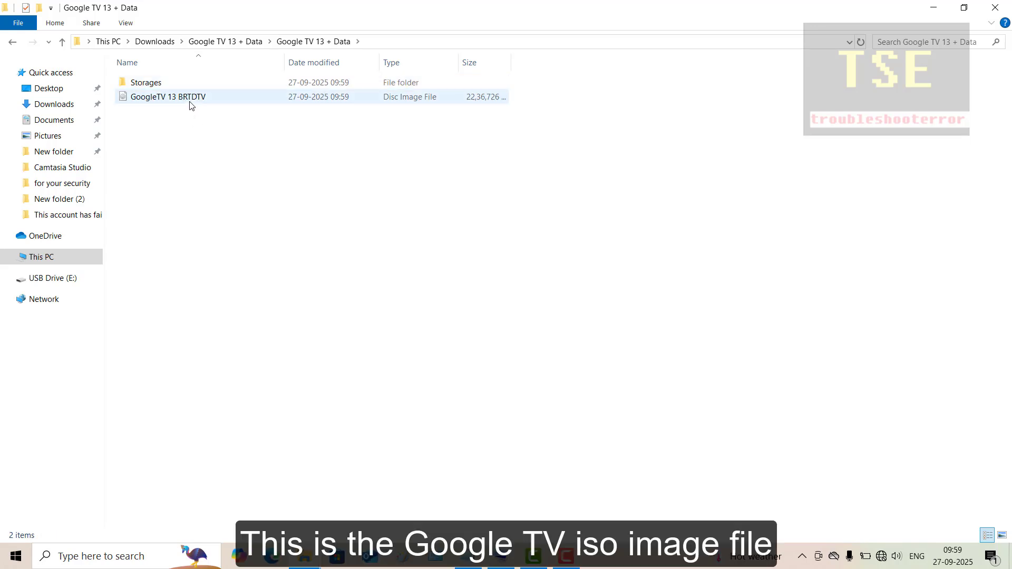
click(191, 103)
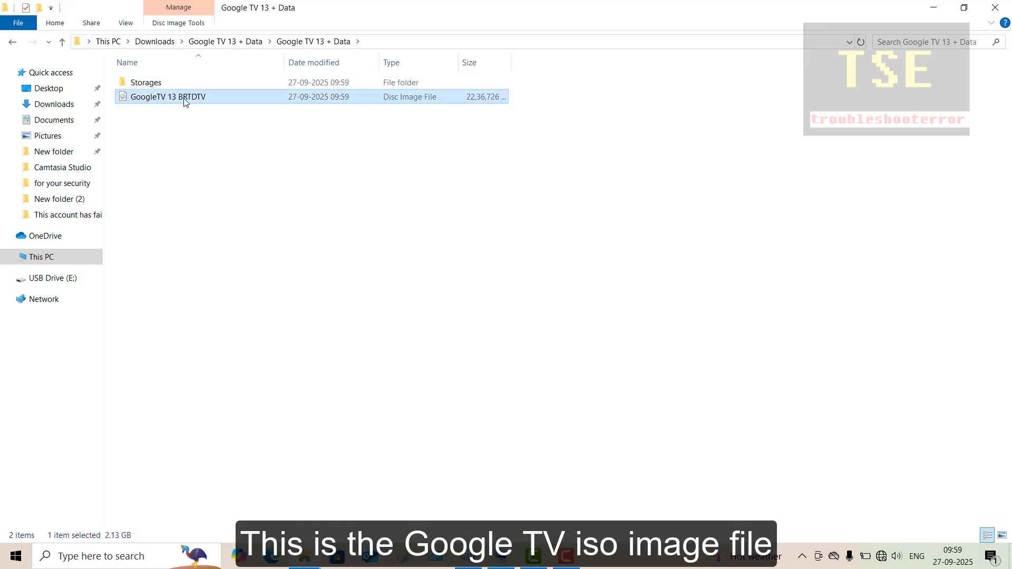
double_click(161, 82)
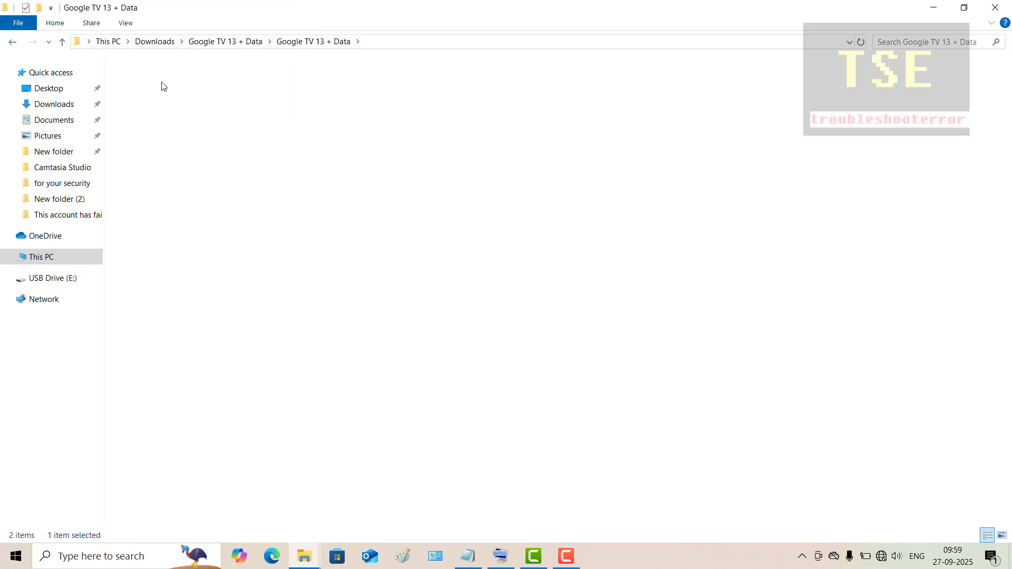
click(13, 42)
Run rufus-4.10 from the Downloads folder and clear the on-screen keyboard out of the way
click(153, 42)
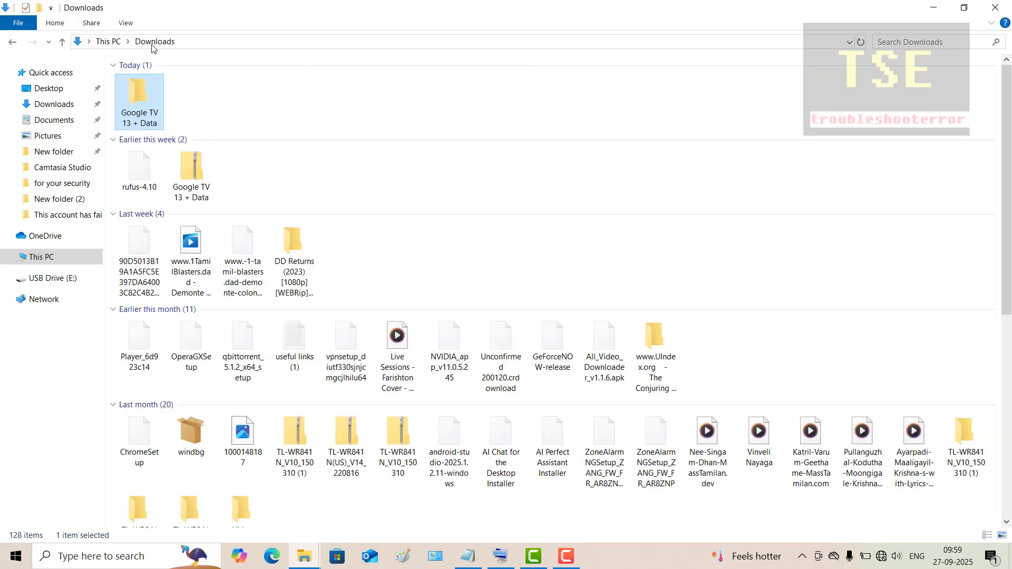
click(141, 164)
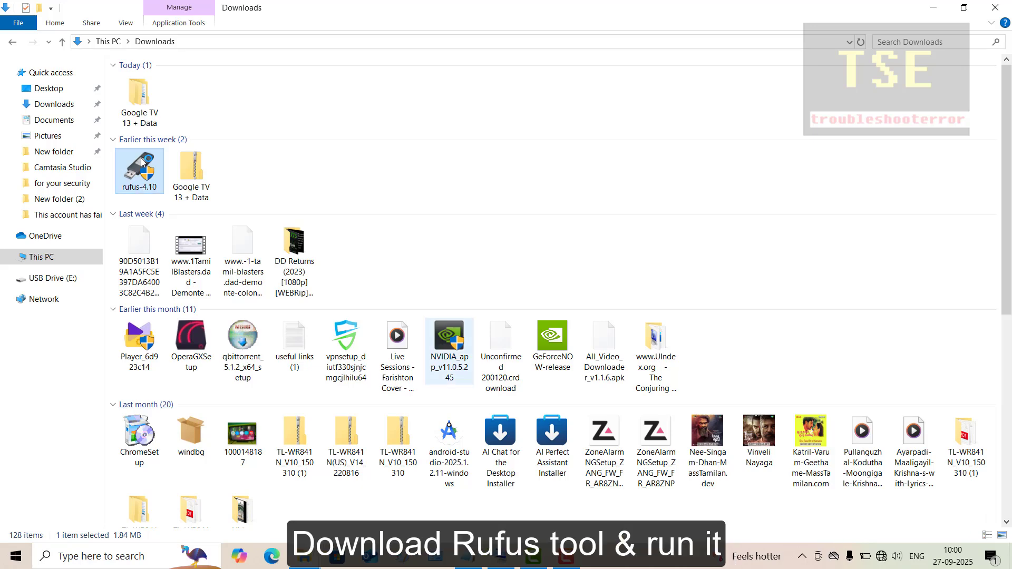
key(ctrl+super+o)
key(Return)
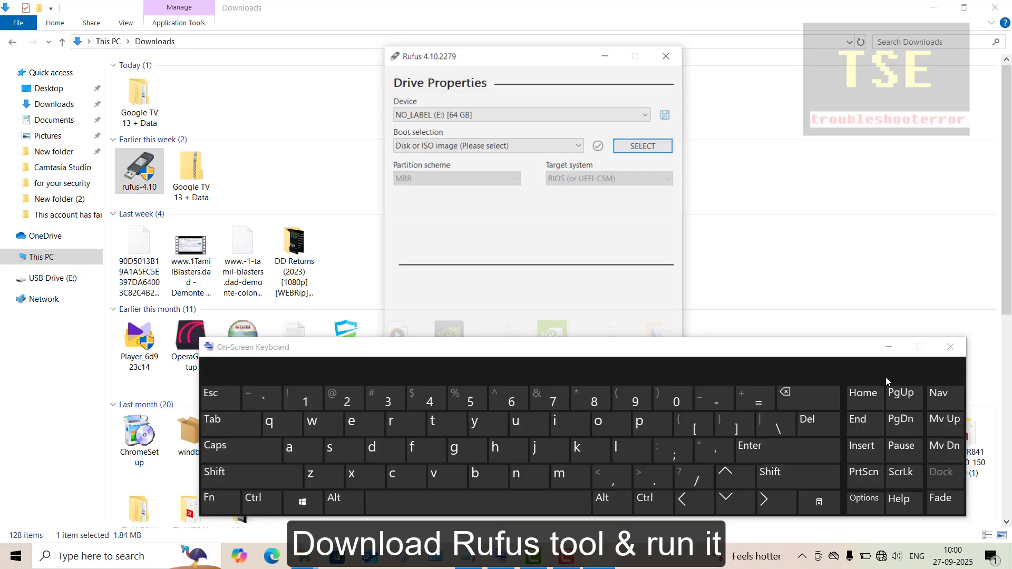
click(891, 352)
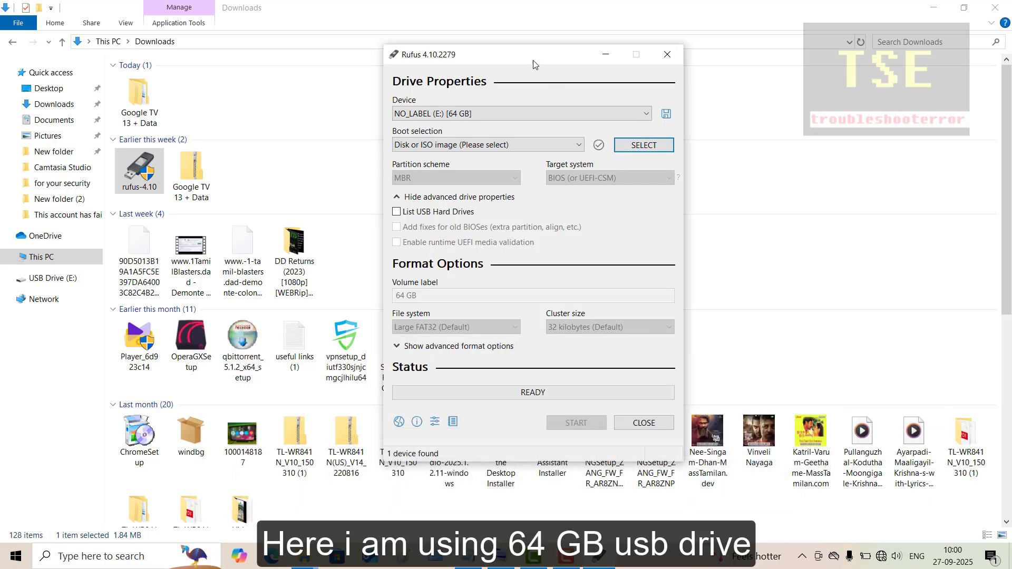
drag(533, 60, 481, 77)
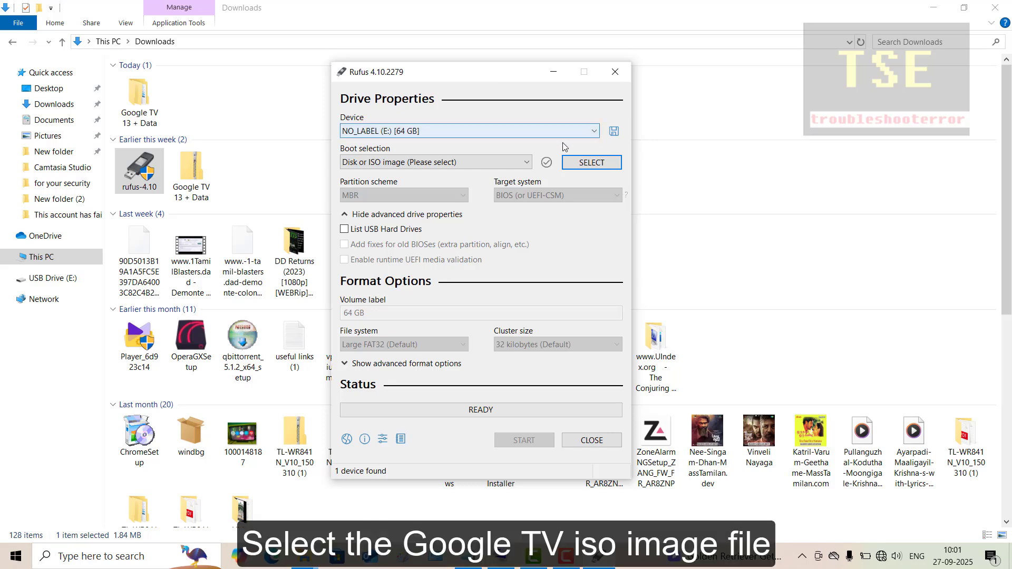
Load the GoogleTV 13 BRTDTV disc image as the boot selection for the 64 GB USB drive
click(572, 160)
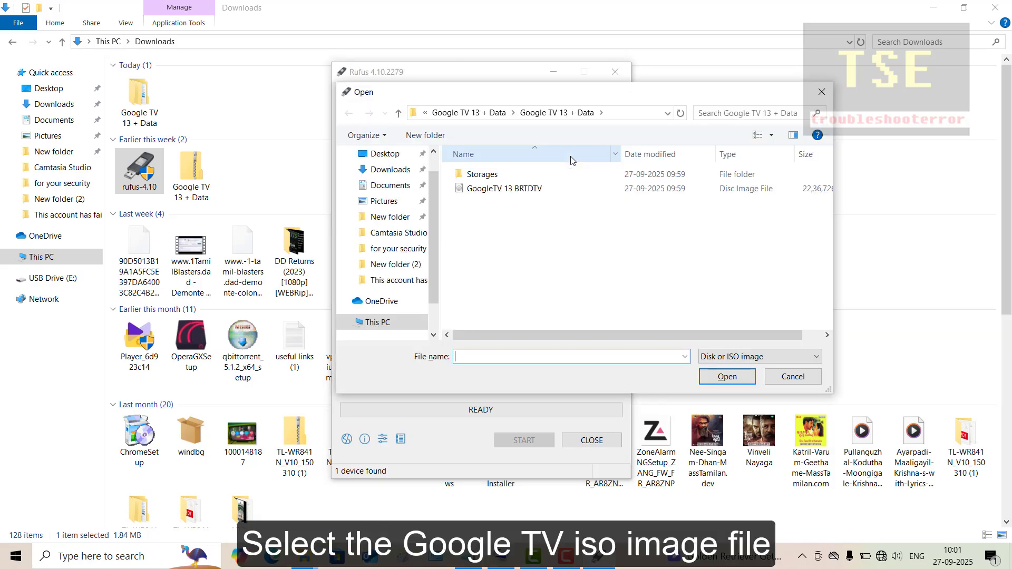
click(491, 195)
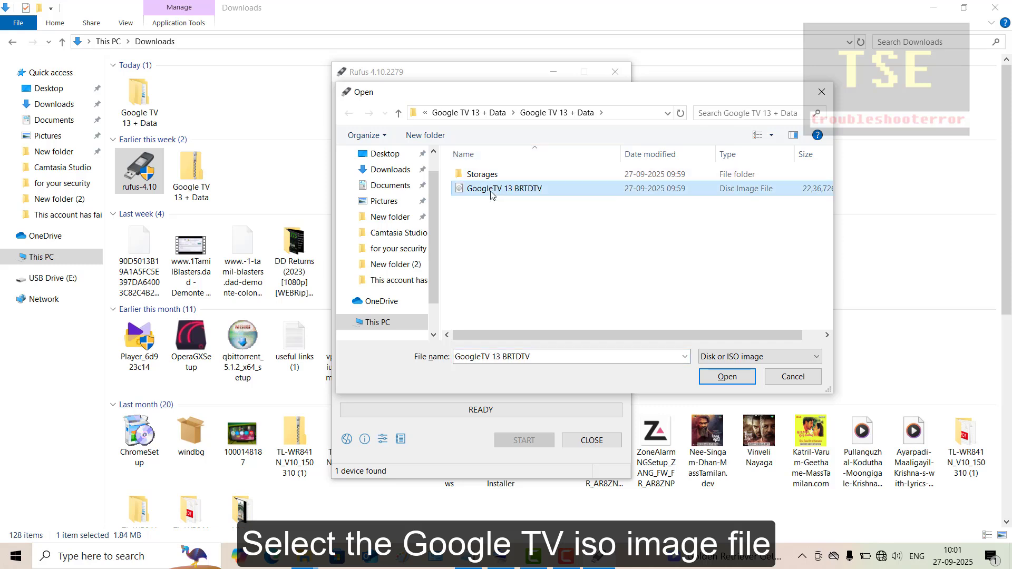
click(721, 378)
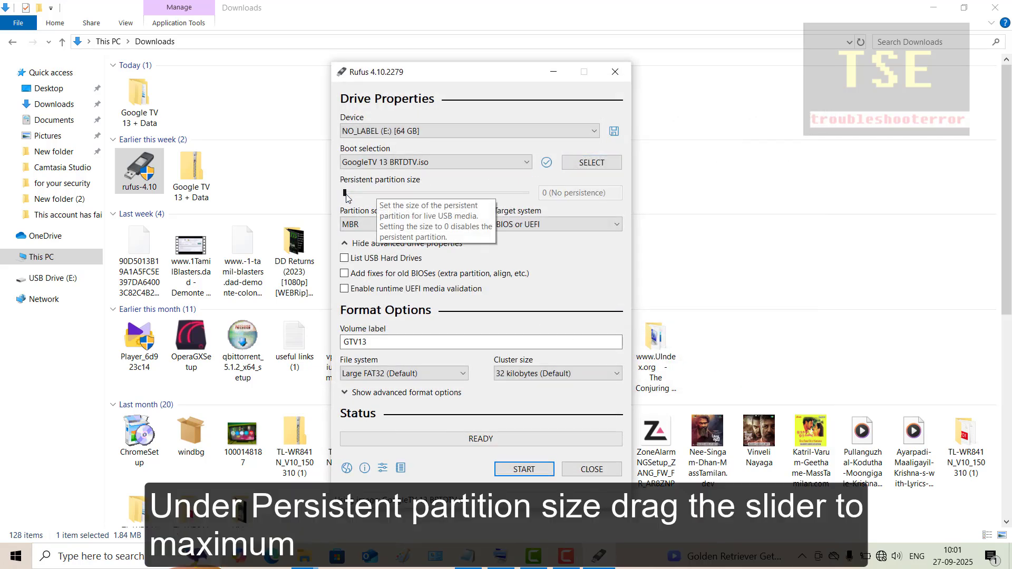
Configure the USB drive with the maximum 54 GB persistent partition, the GPT partition scheme and the Large FAT32 (Default) file system
drag(346, 196, 528, 203)
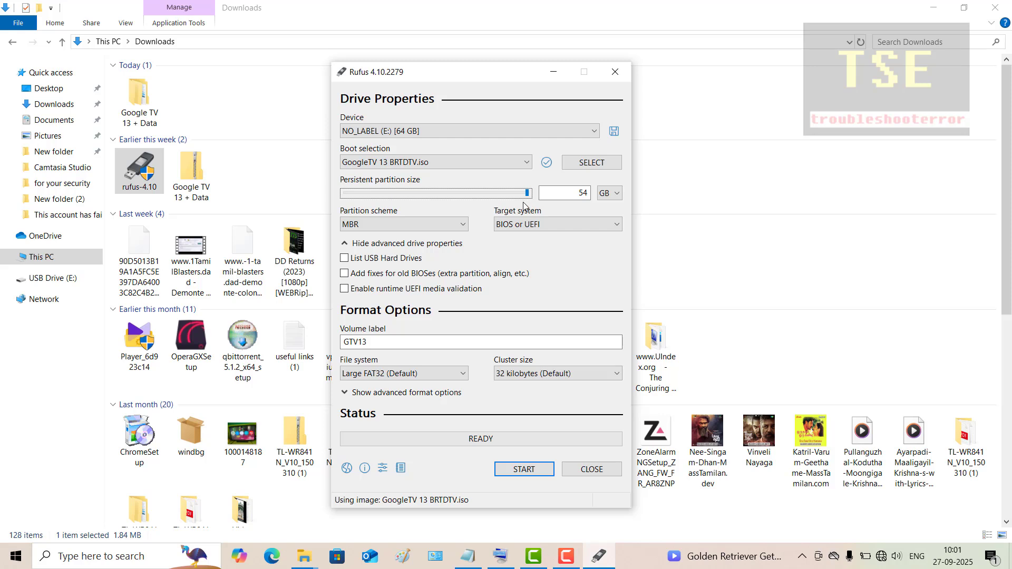
click(449, 226)
key(Down)
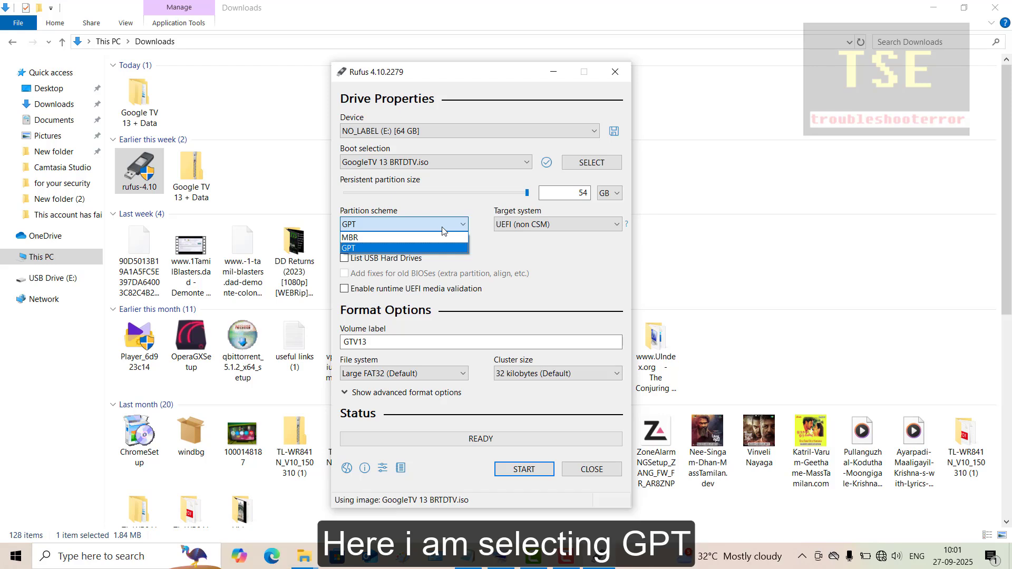
click(390, 248)
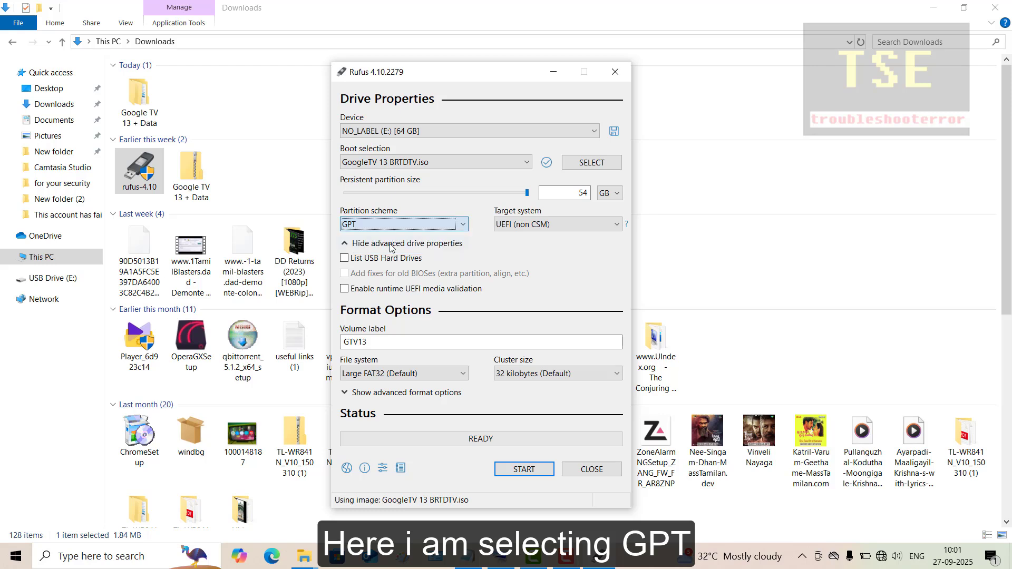
click(401, 369)
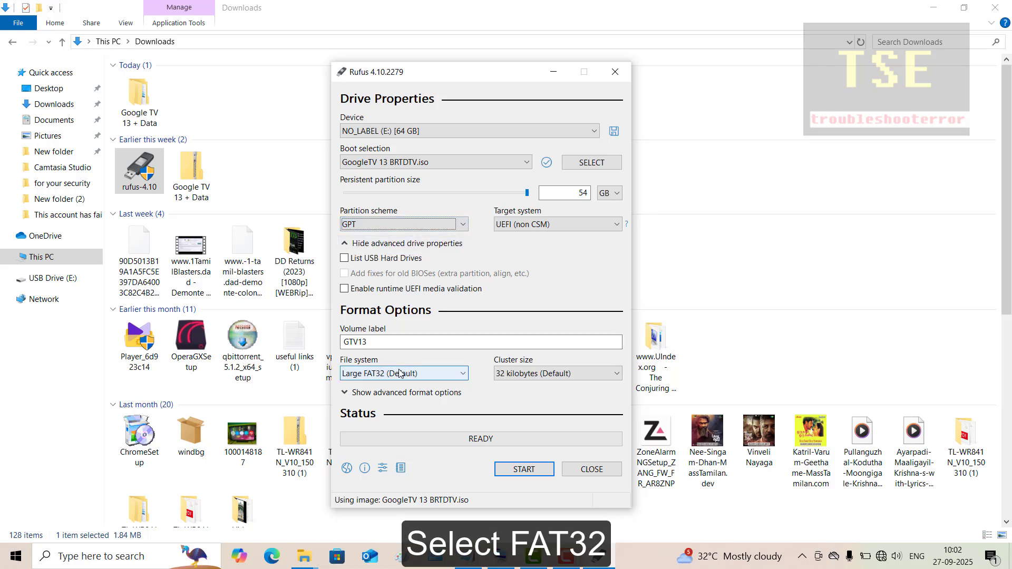
click(413, 375)
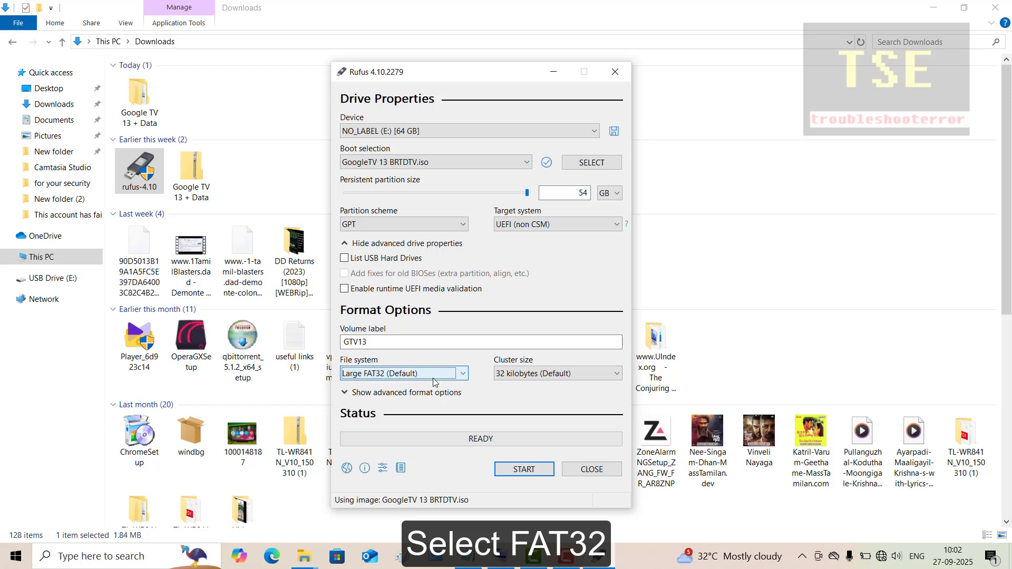
Write the Google TV image to the USB drive, accepting the revoked bootloader and data loss warnings, and close Rufus when finished
click(521, 470)
click(521, 471)
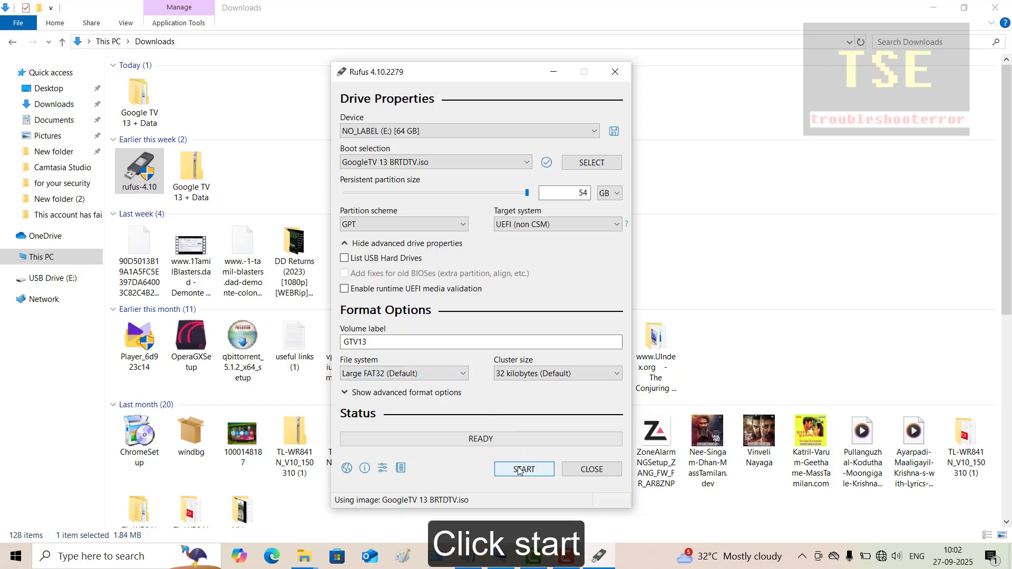
click(519, 470)
click(510, 470)
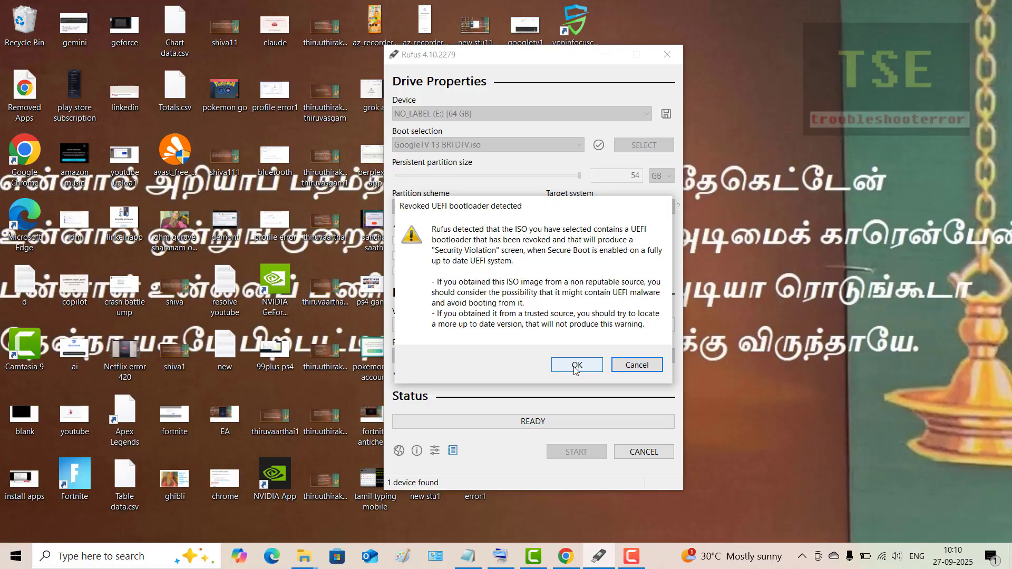
click(574, 369)
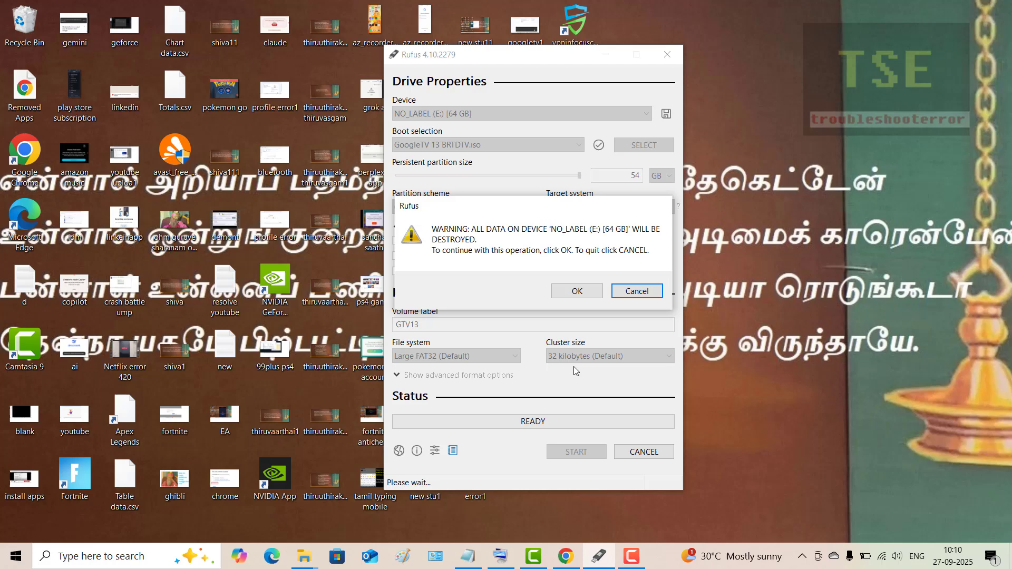
click(578, 291)
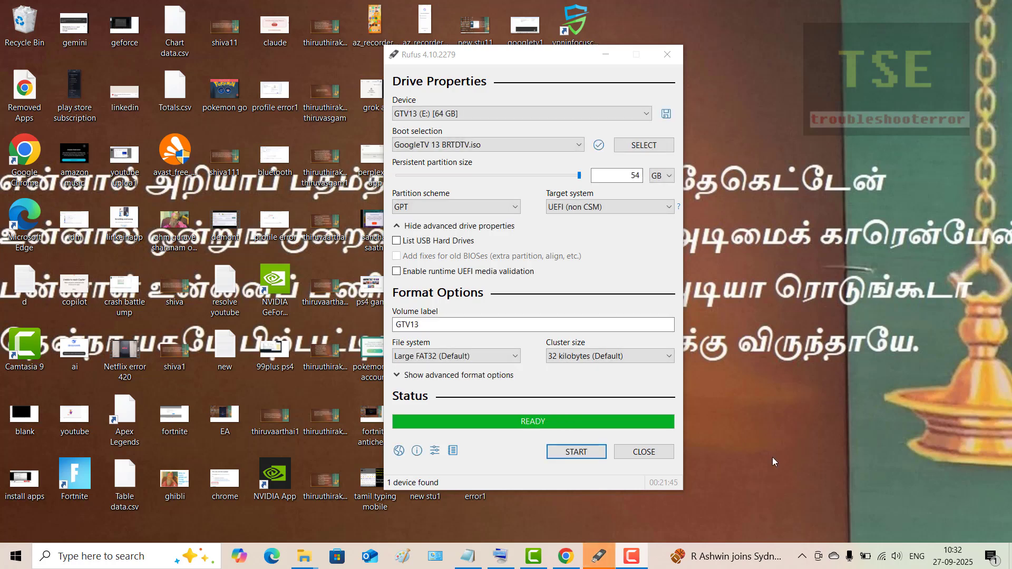
click(644, 452)
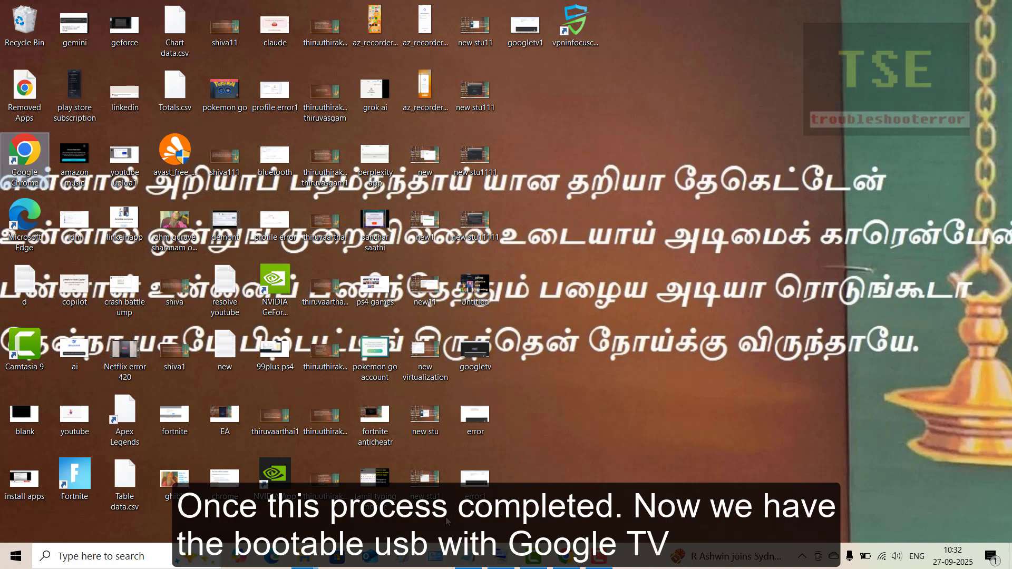
Switch to File Explorer and check the drives listed under This PC
mouse_move(304, 556)
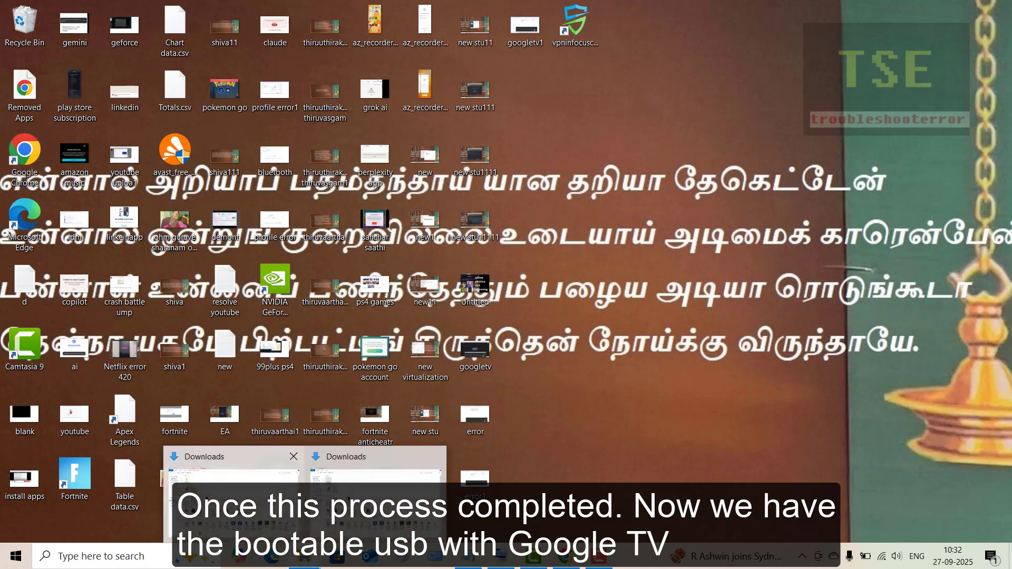
click(240, 499)
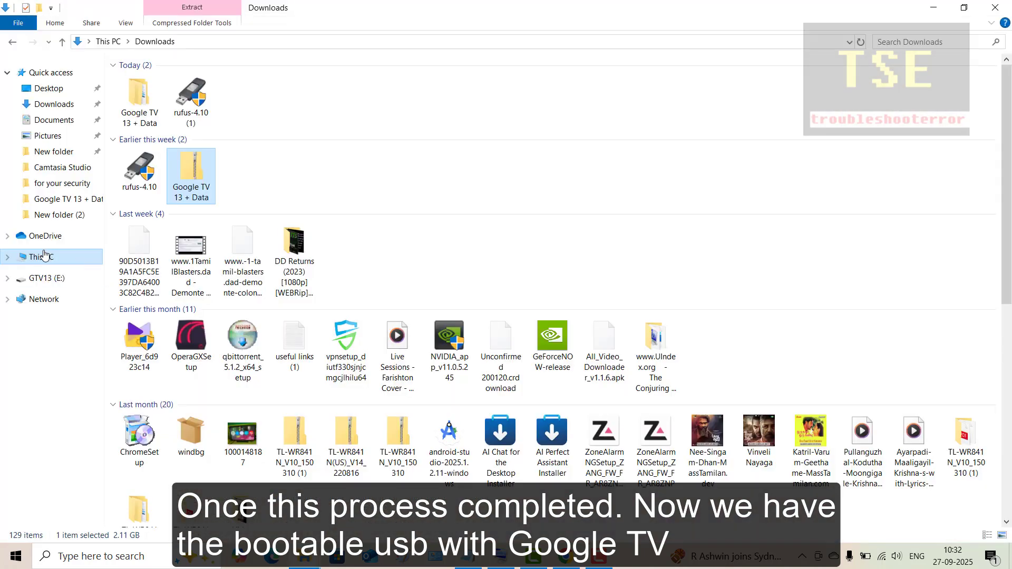
click(44, 256)
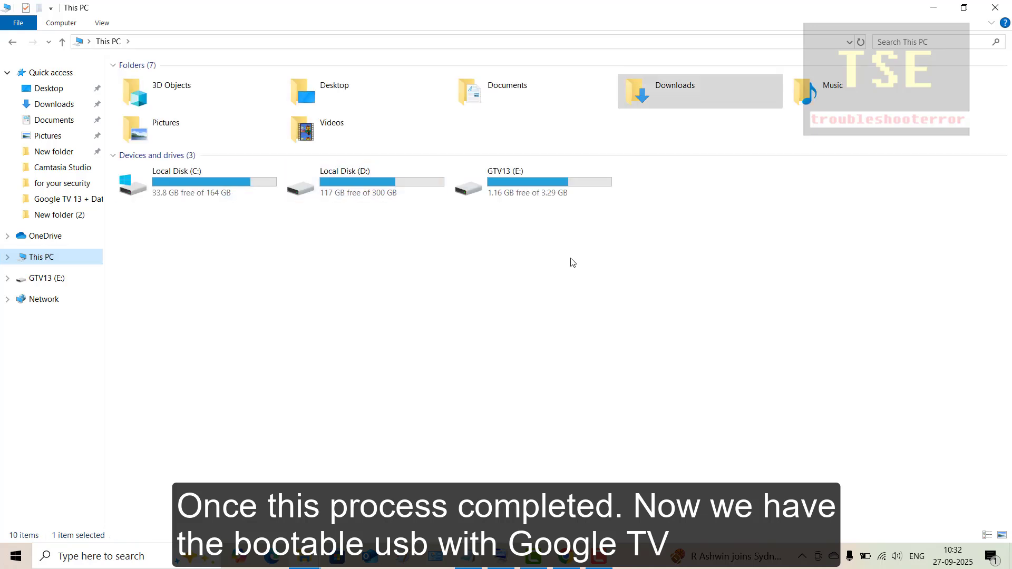
Open Disk Management and maximize its window
right_click(15, 556)
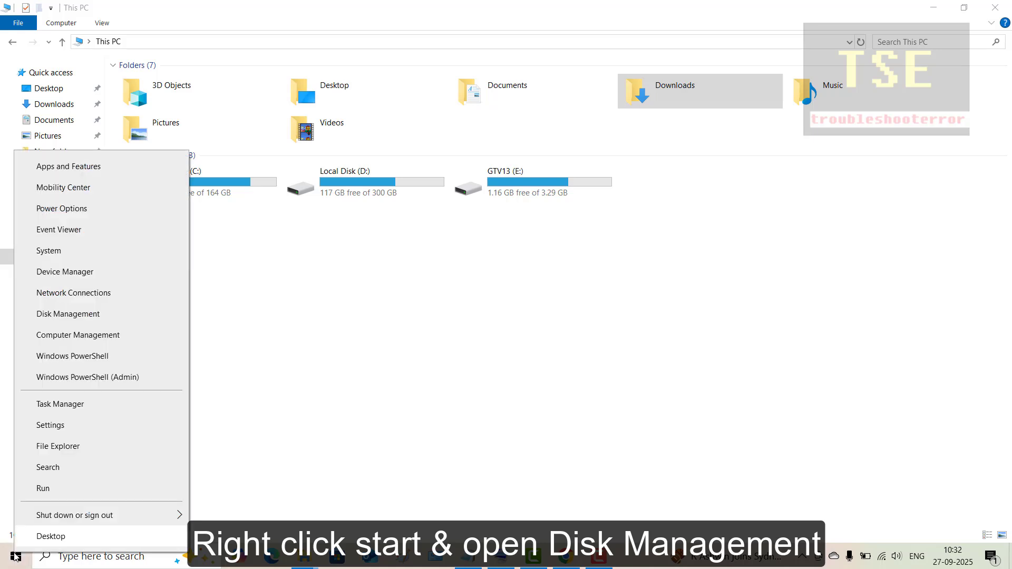
click(63, 319)
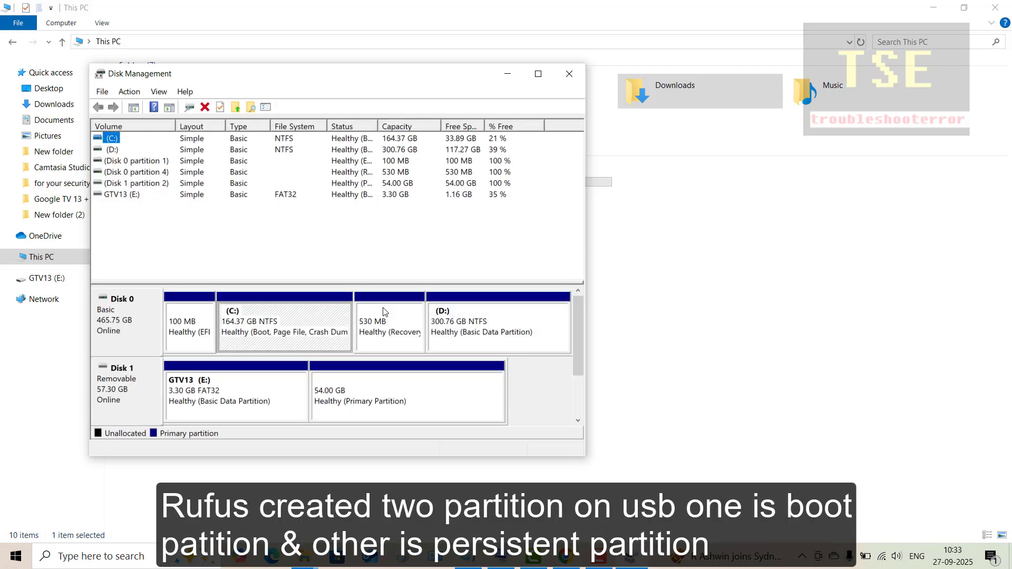
click(539, 73)
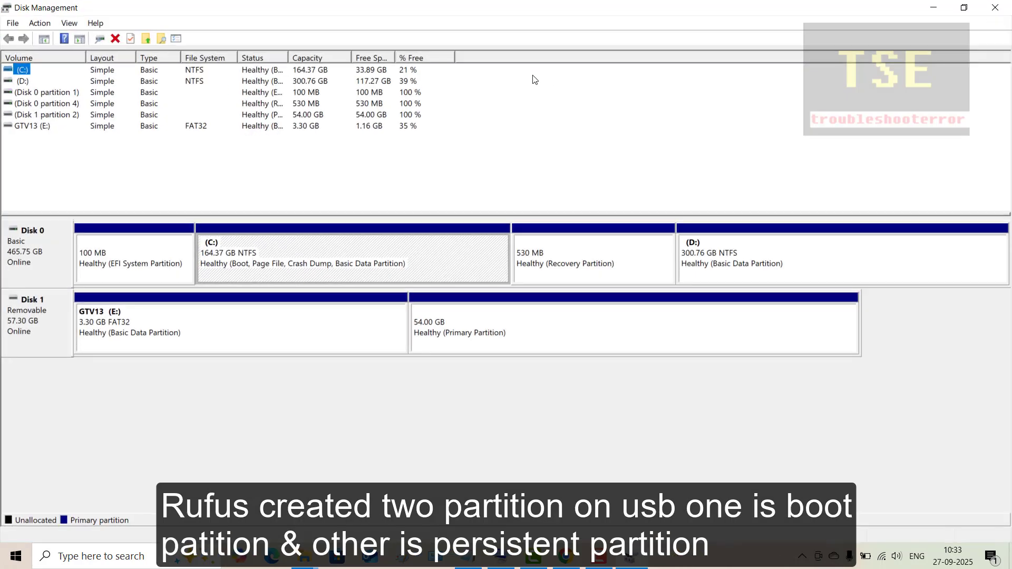
Delete the 54 GB persistent partition on Disk 1 and confirm the deletion
click(480, 331)
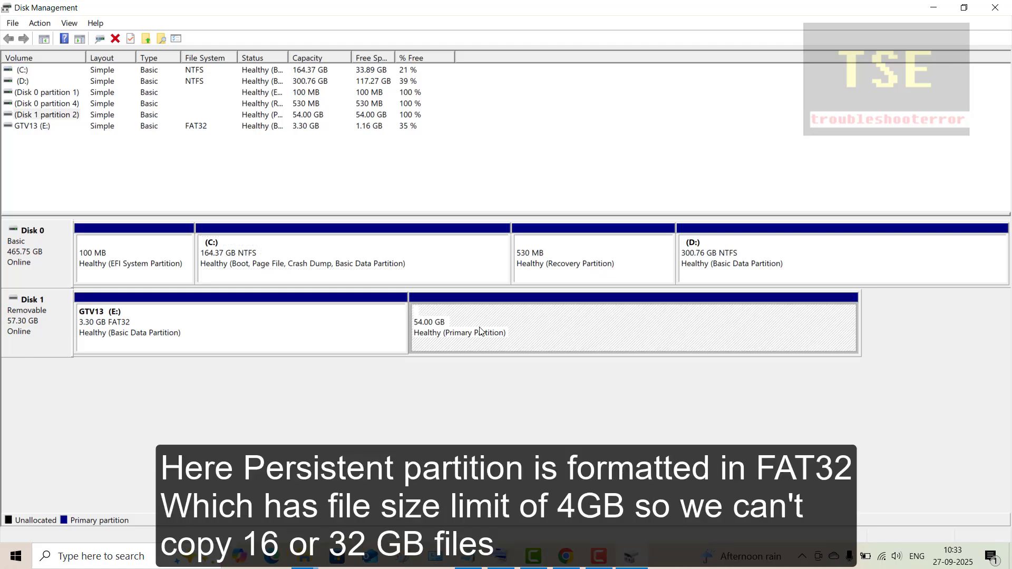
right_click(480, 331)
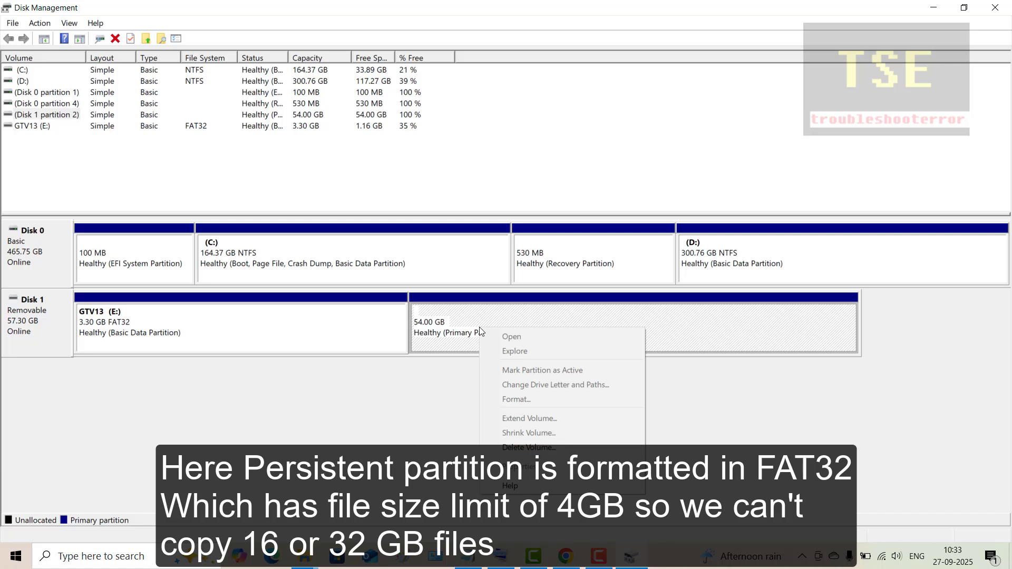
click(535, 447)
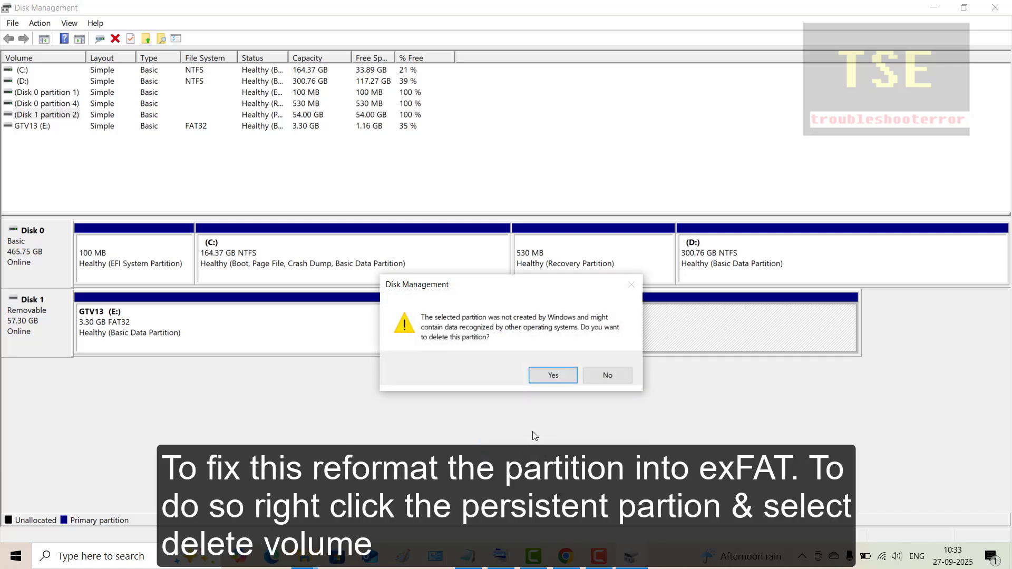
click(560, 373)
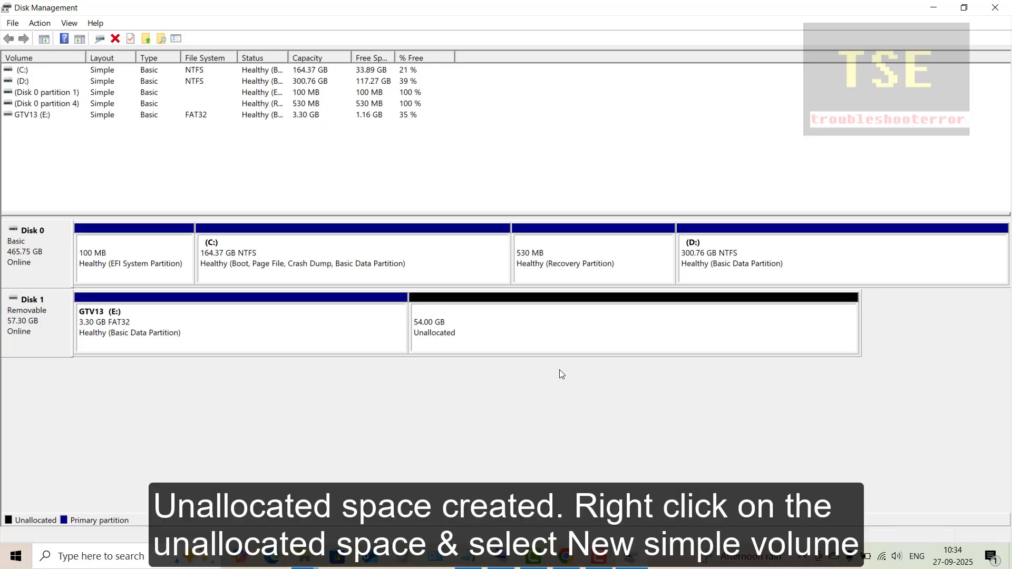
Start a new simple volume in Disk 1's unallocated space, using the maximum size of 55295 MB and drive letter F
click(506, 328)
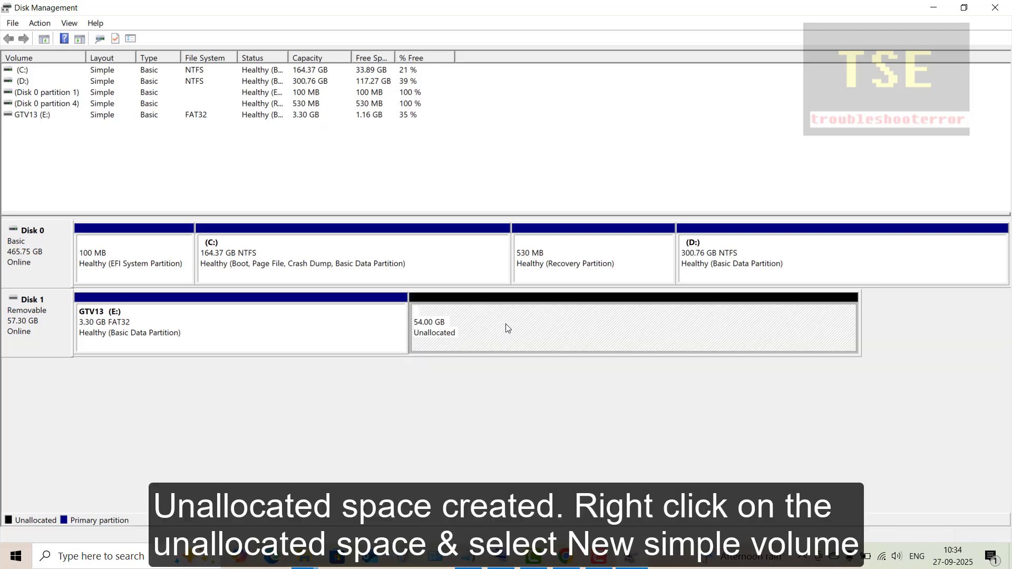
right_click(506, 328)
click(549, 336)
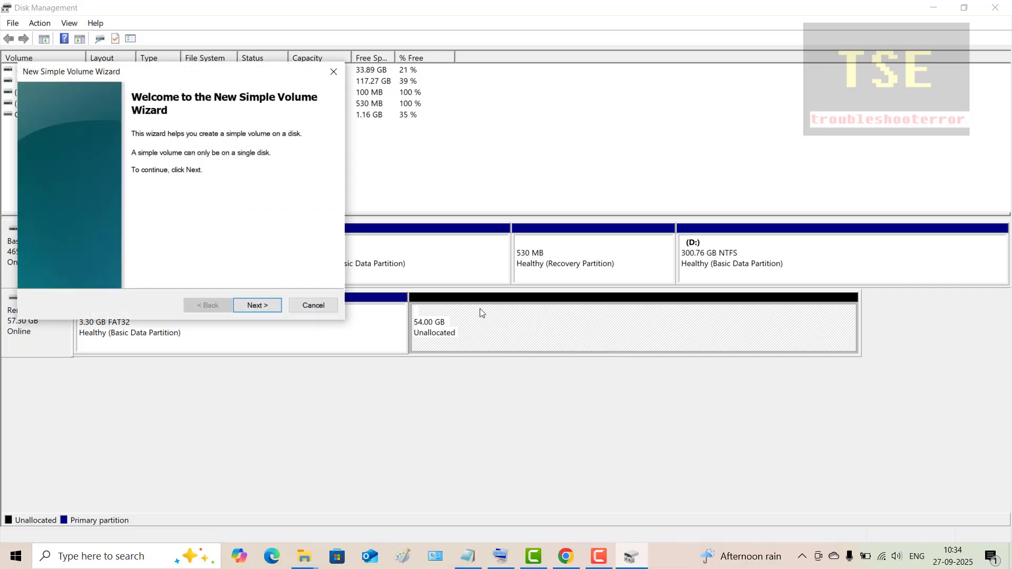
click(267, 309)
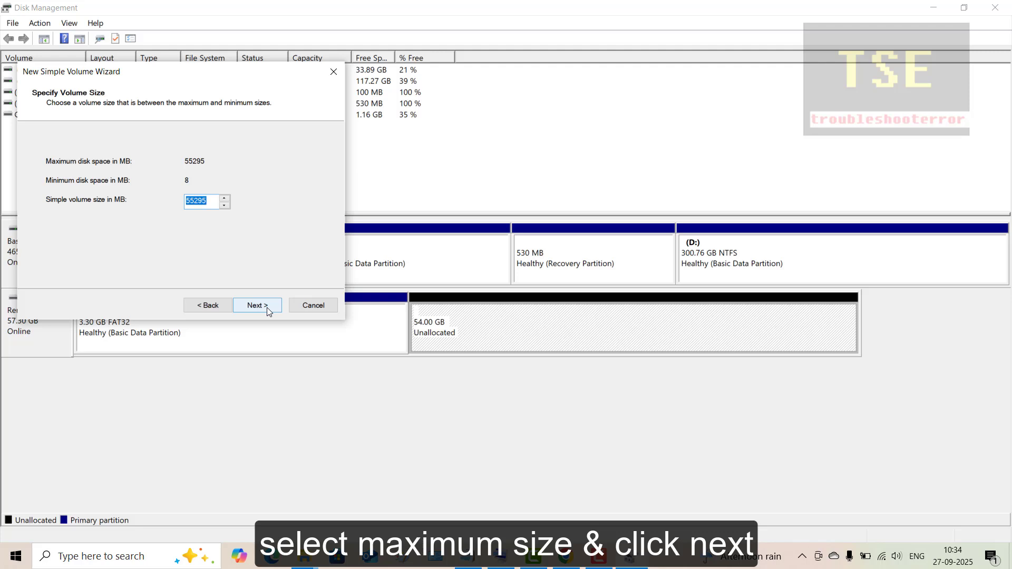
click(267, 306)
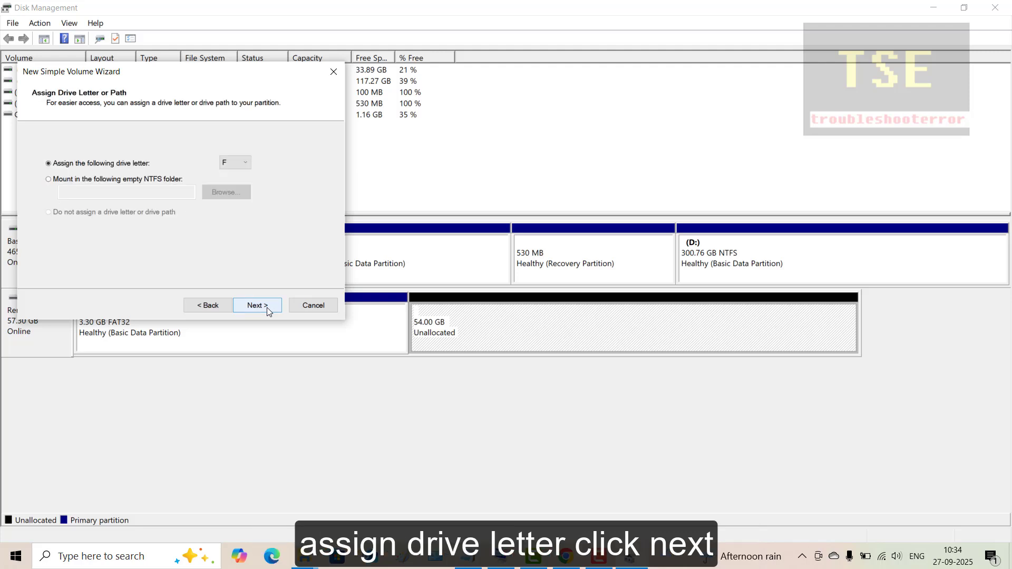
click(267, 307)
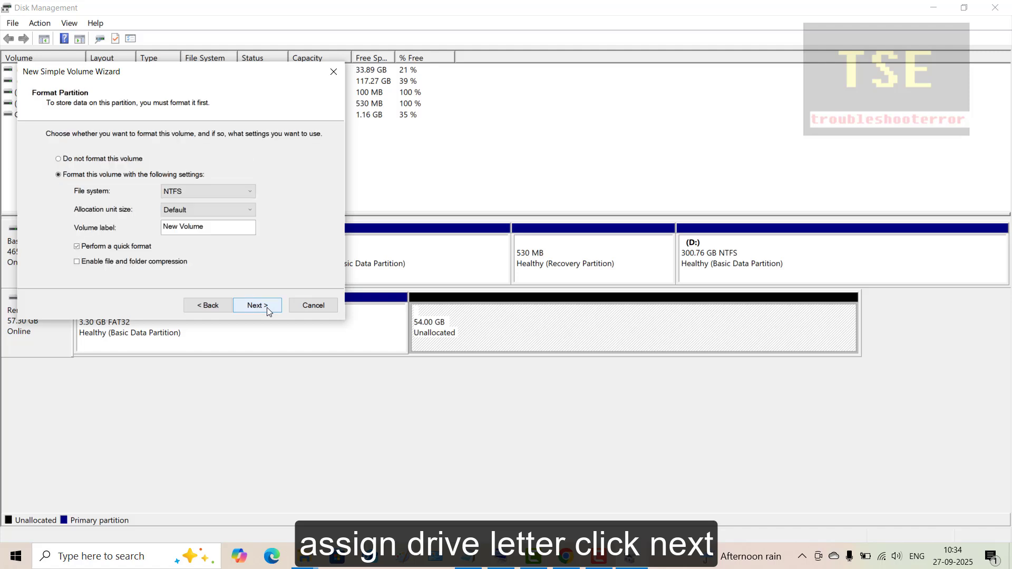
Set the new volume's file system to exFAT and its label to system, and complete the volume creation
click(246, 193)
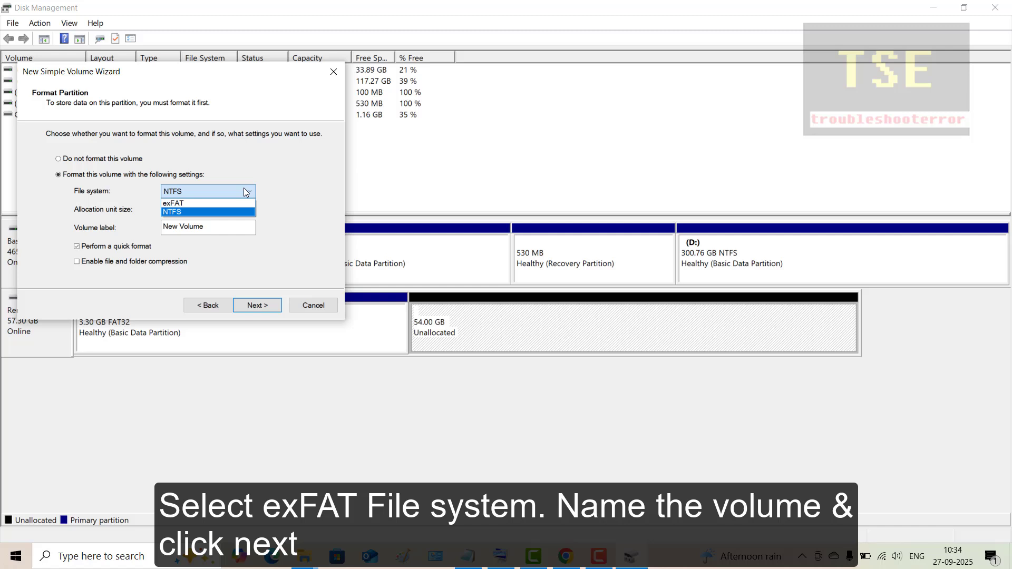
click(217, 201)
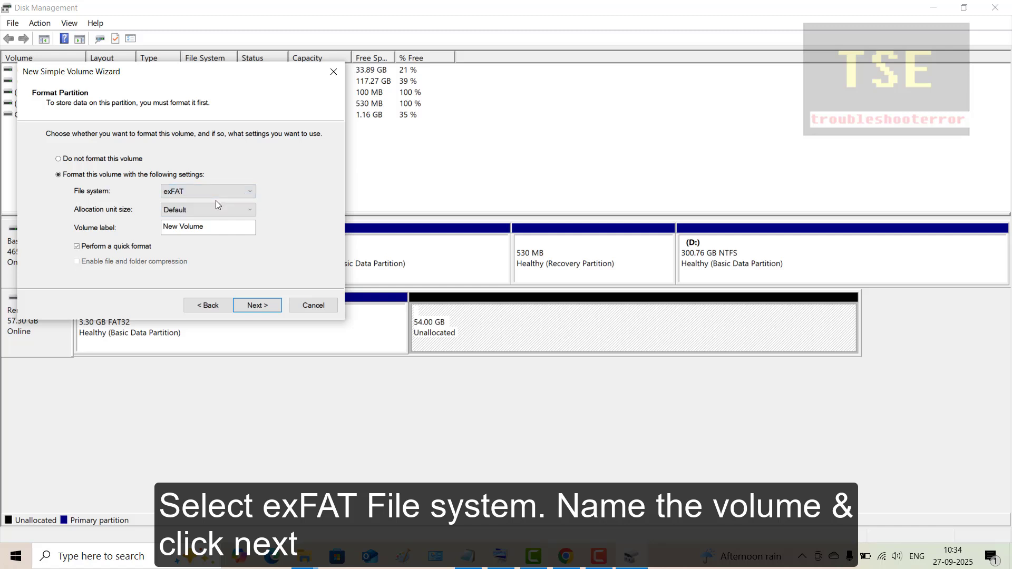
click(210, 229)
key(ctrl+a)
text(system)
click(268, 303)
click(269, 305)
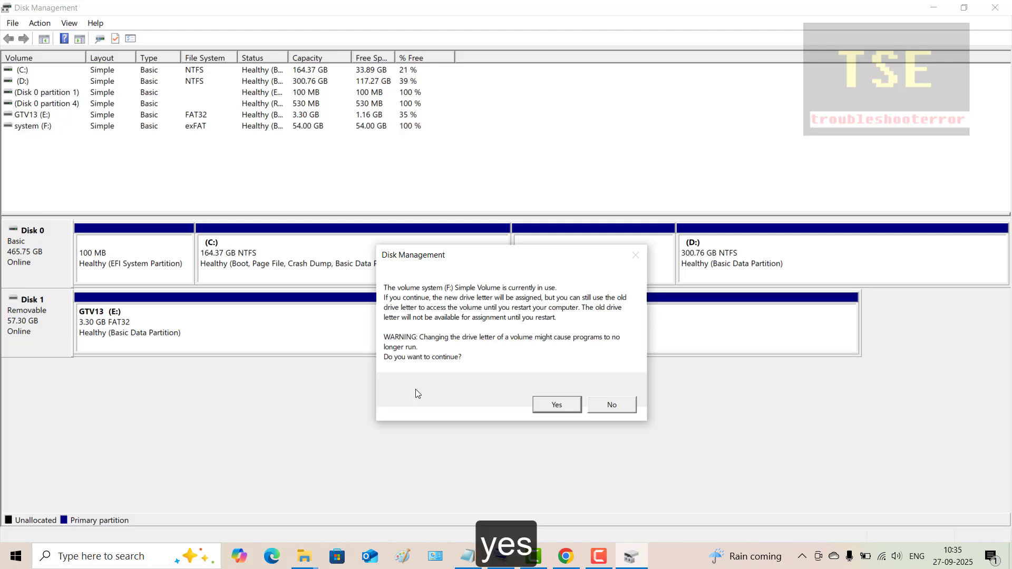
Accept the drive letter change for the system volume, close Disk Management and select the system (F:) drive in This PC
click(545, 409)
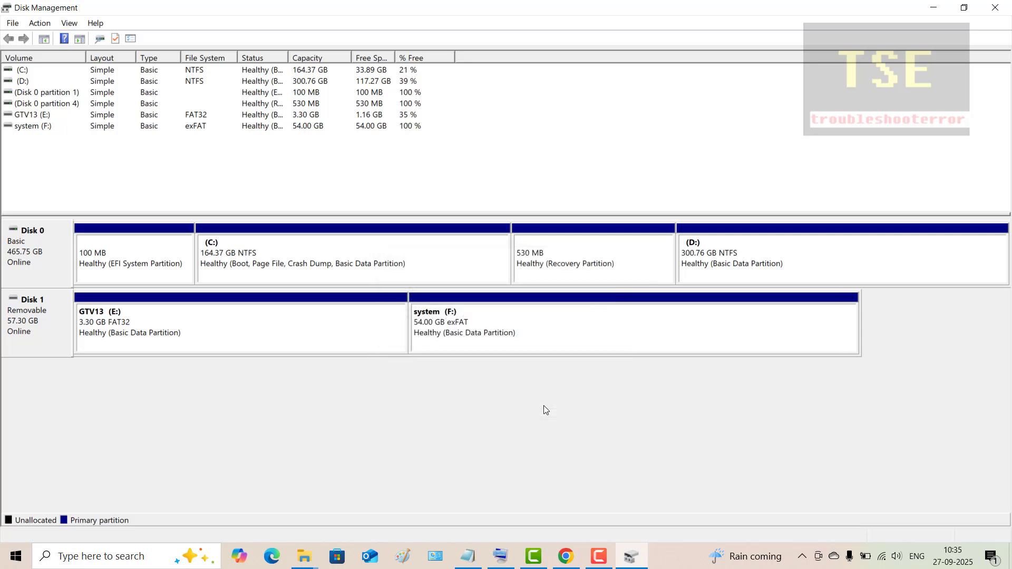
key(alt+F4)
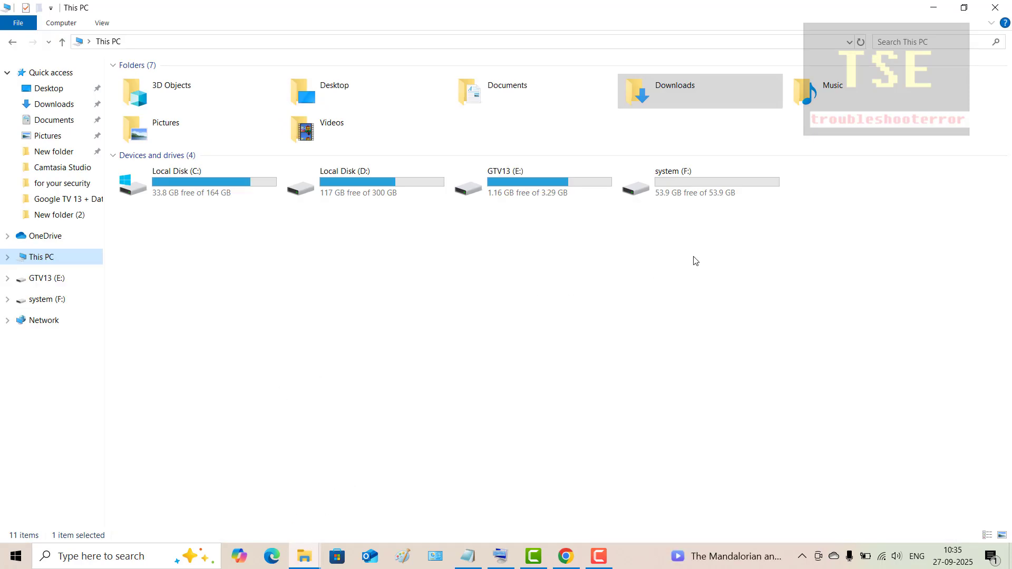
click(691, 191)
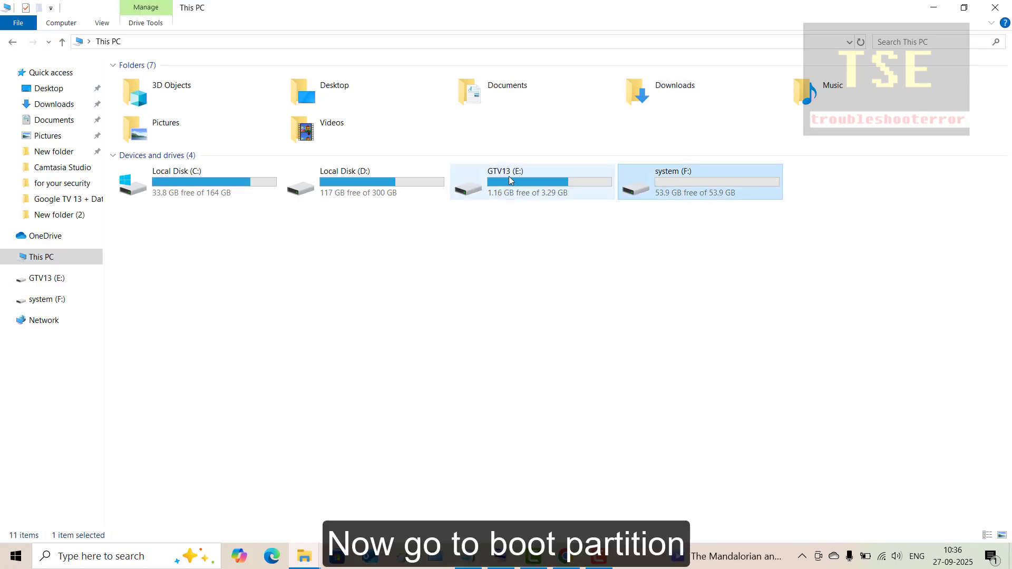
Move the system.sfs file from the GTV13 (E:) boot partition to the system (F:) partition
double_click(509, 180)
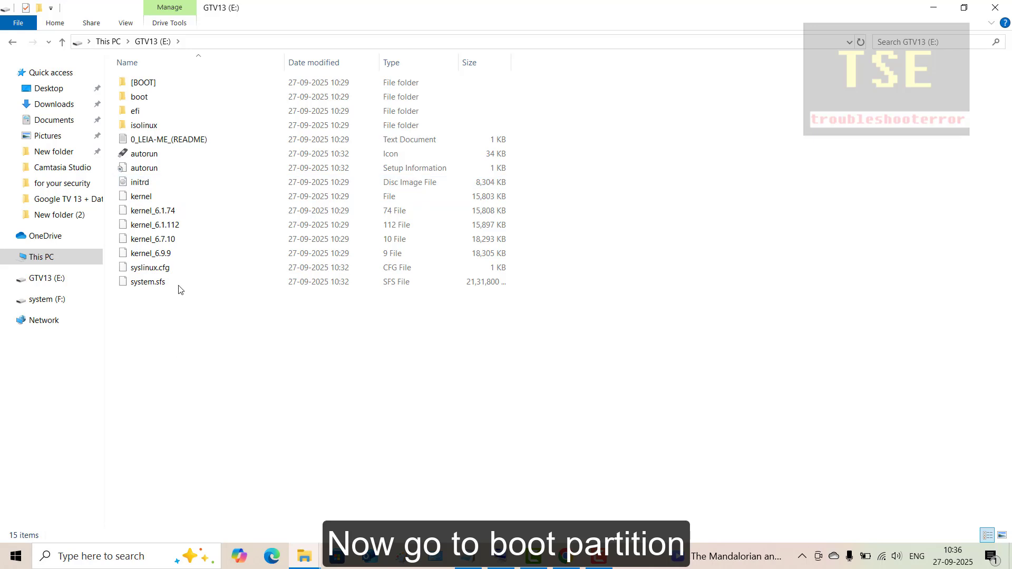
click(176, 282)
right_click(176, 280)
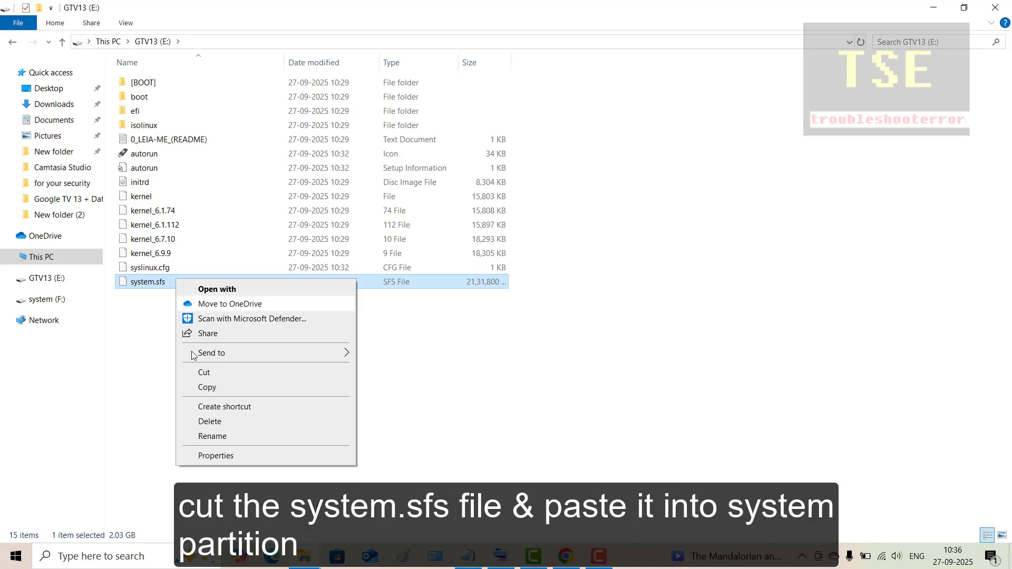
click(219, 375)
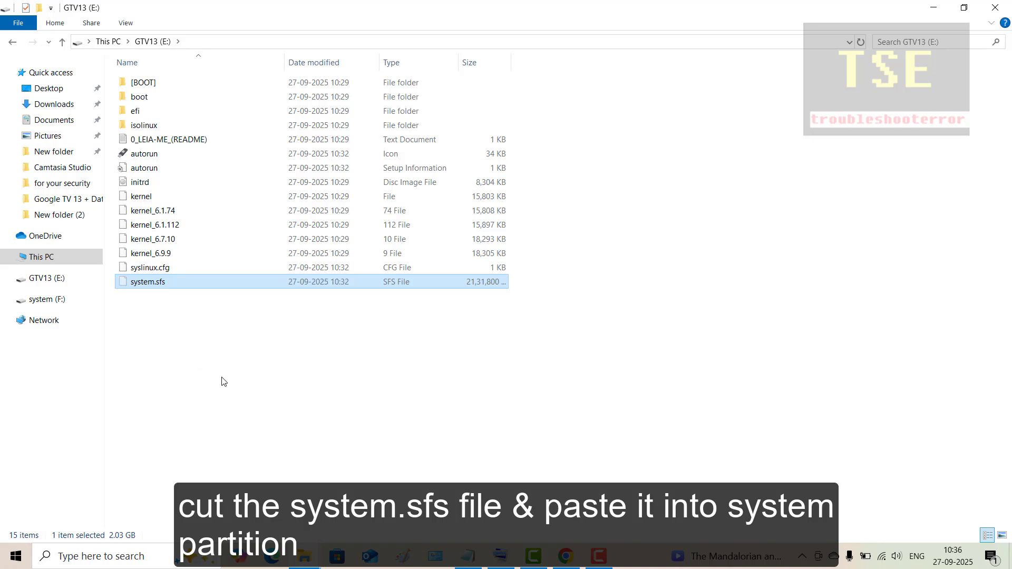
click(13, 42)
click(687, 183)
double_click(688, 181)
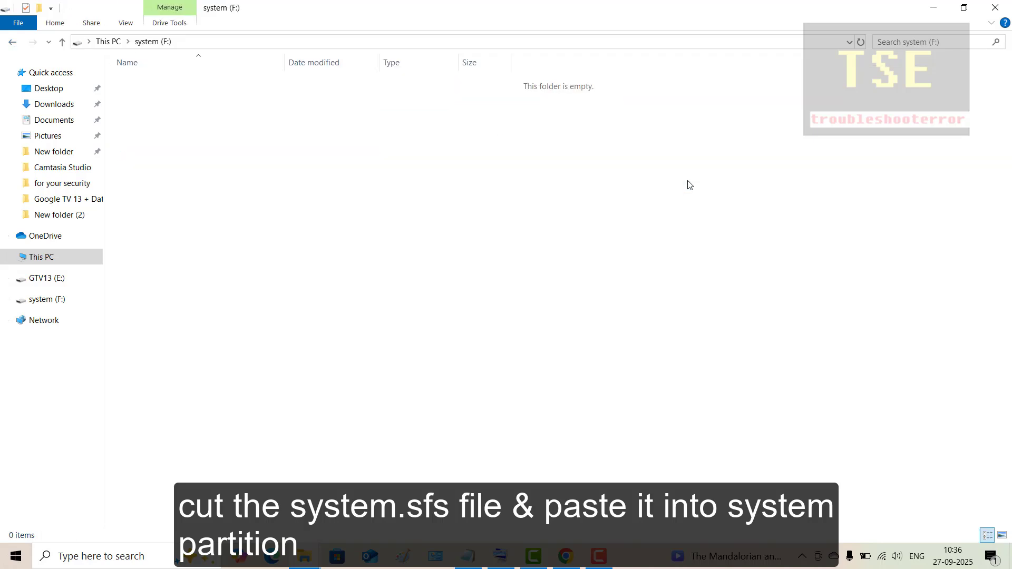
right_click(346, 174)
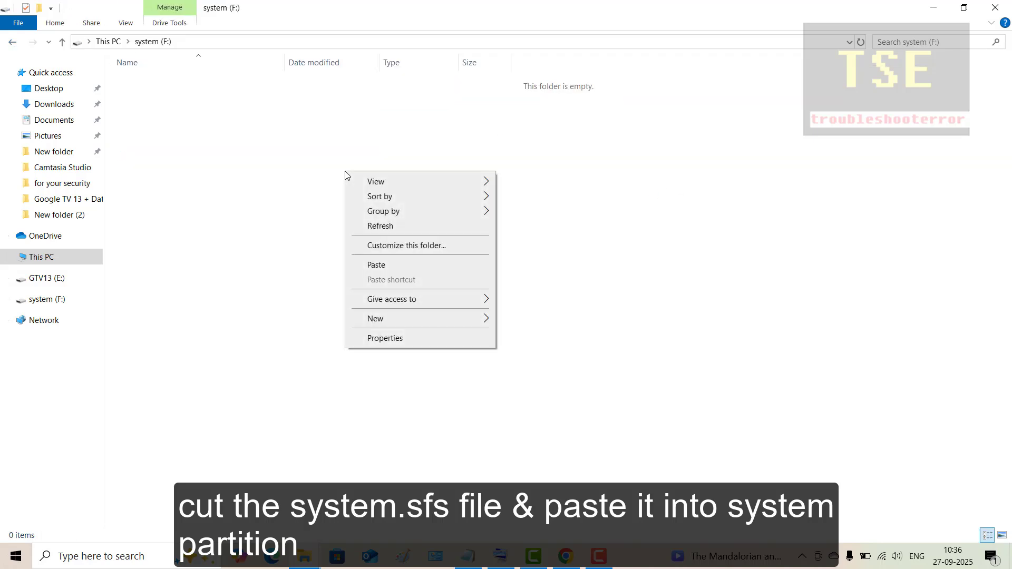
click(377, 265)
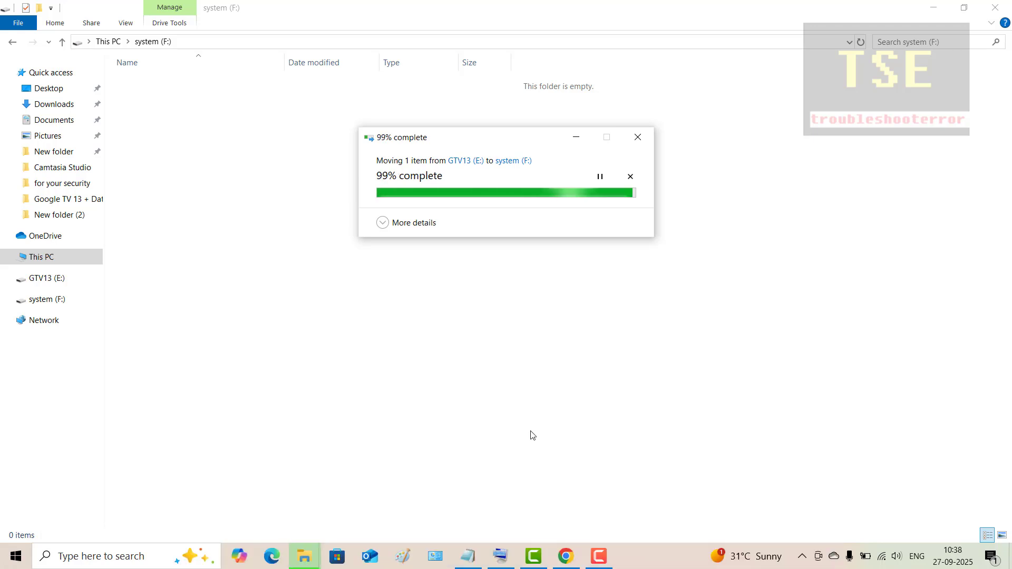
click(599, 556)
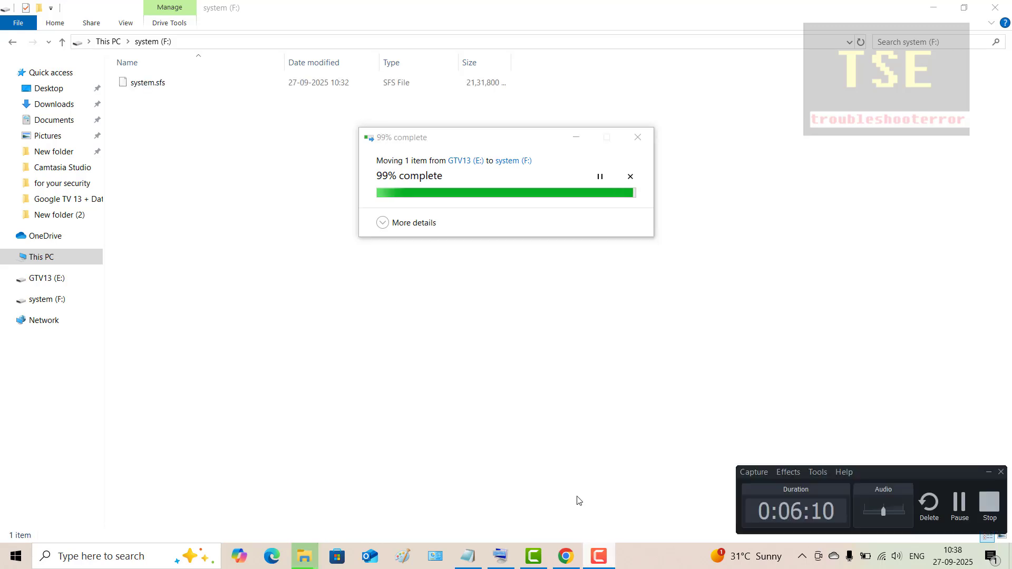
click(987, 470)
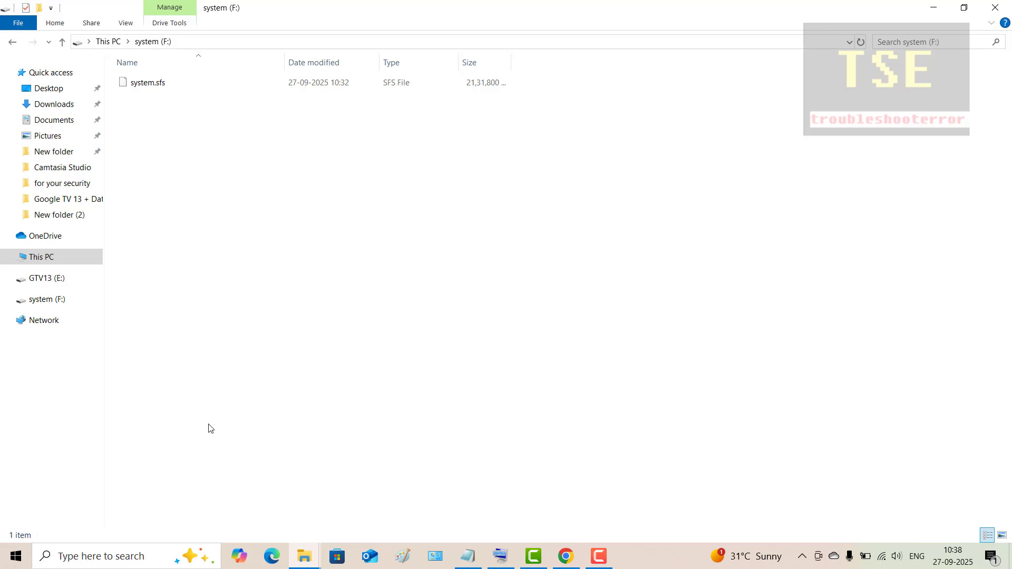
Close the system (F:) window and open the Storages folder inside the extracted Google TV 13 + Data folder in Downloads
click(996, 9)
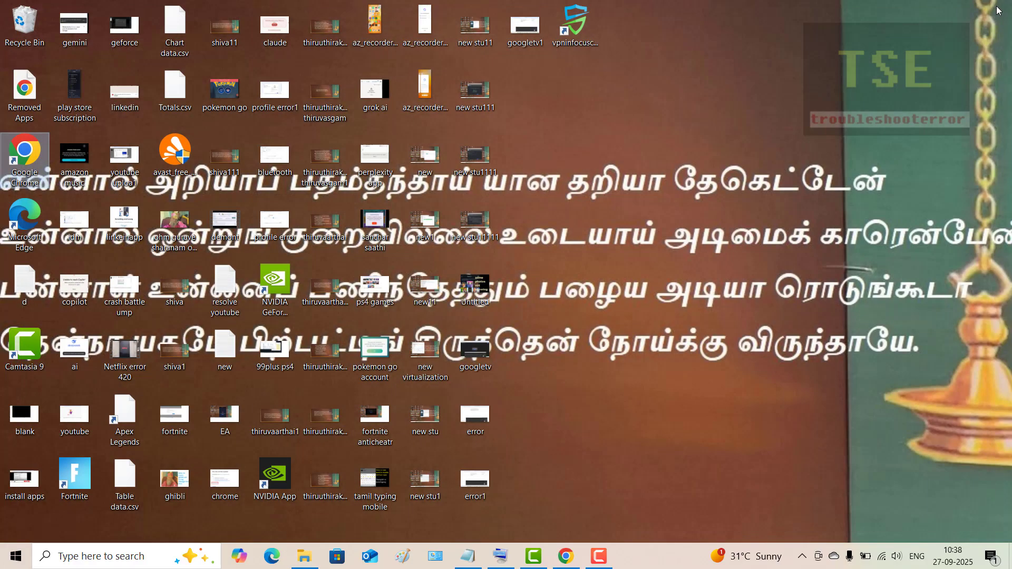
click(296, 563)
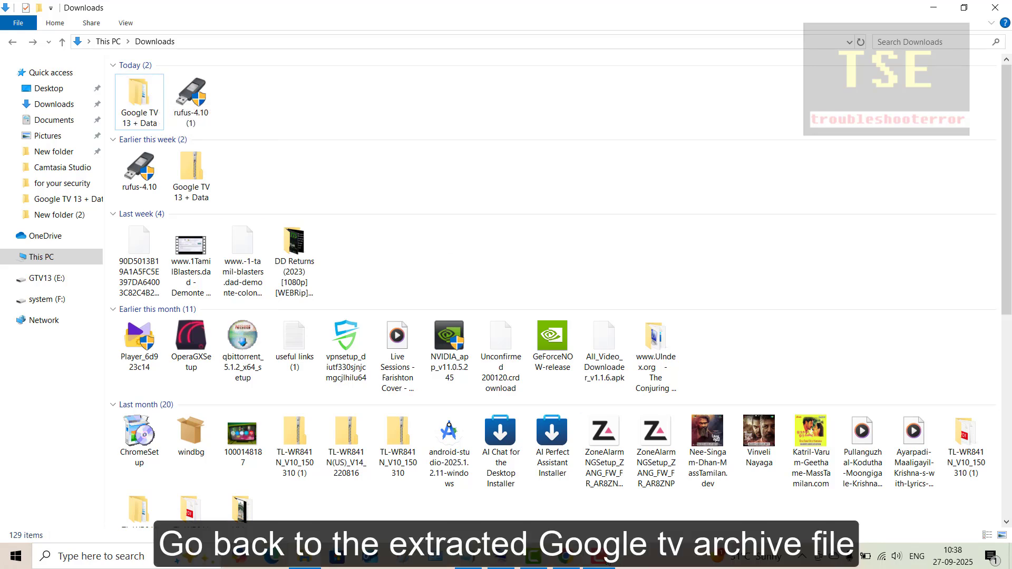
double_click(141, 96)
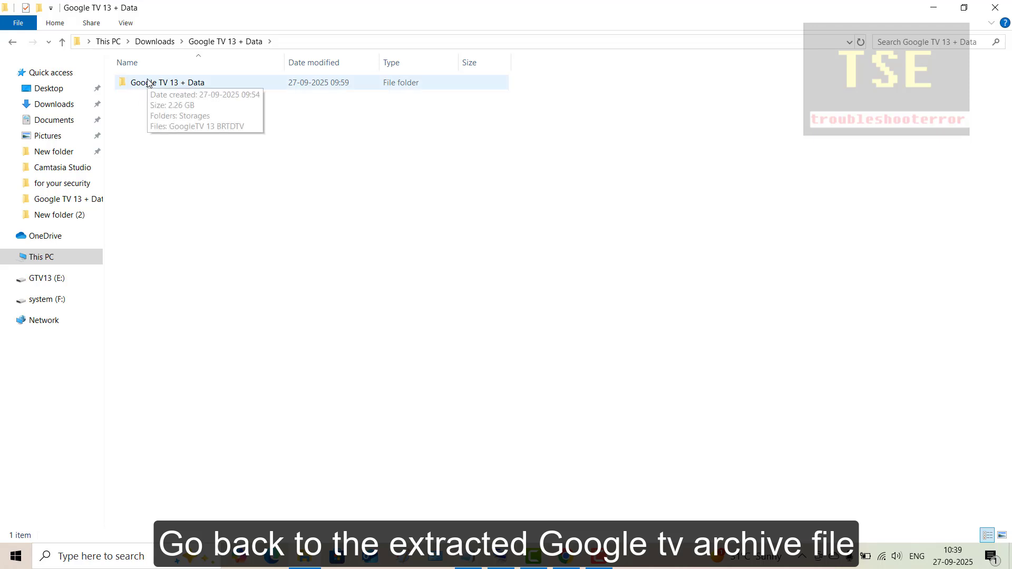
double_click(148, 83)
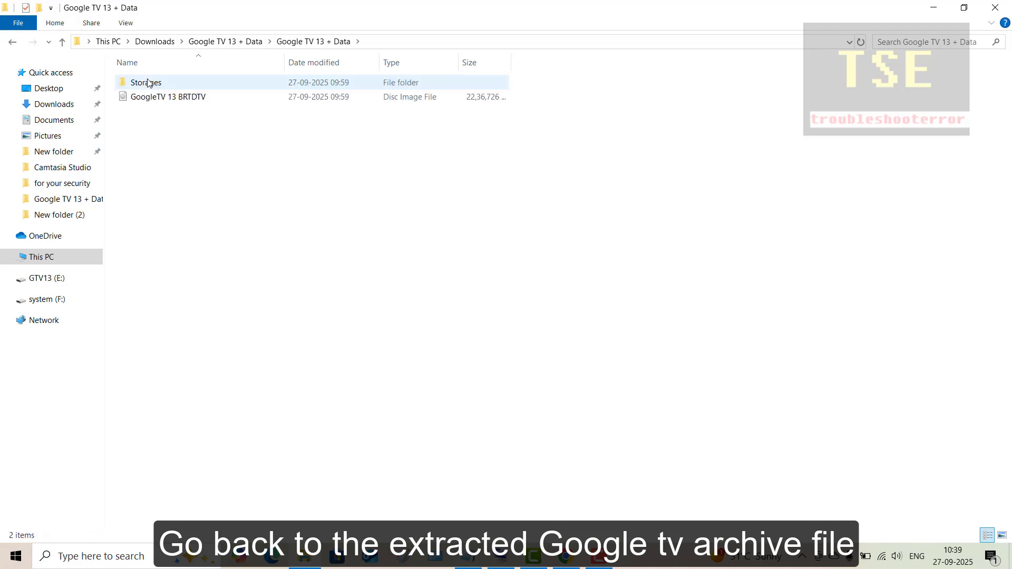
double_click(140, 82)
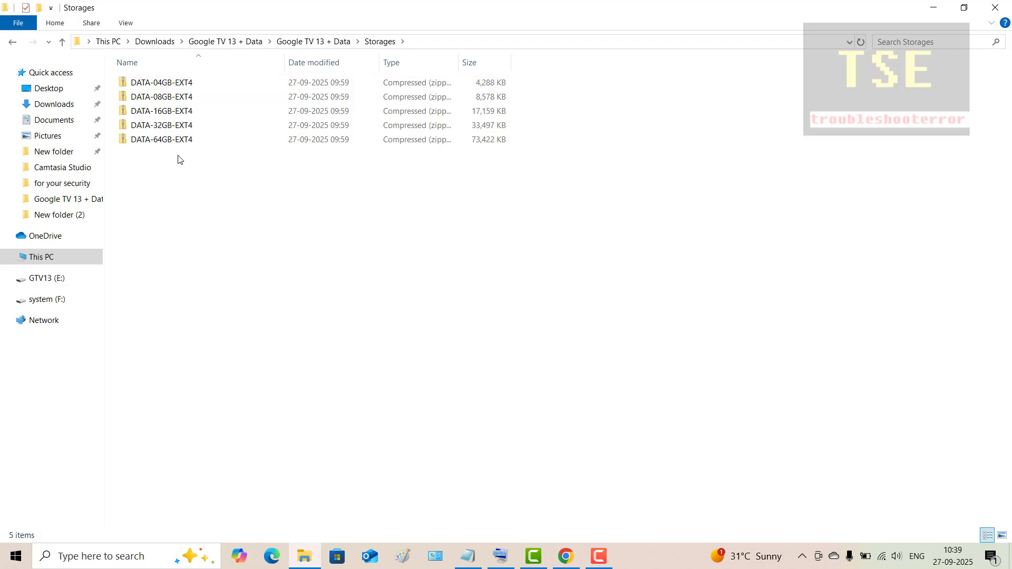
Extract the DATA-32GB-EXT4 archive into its default destination folder
click(176, 130)
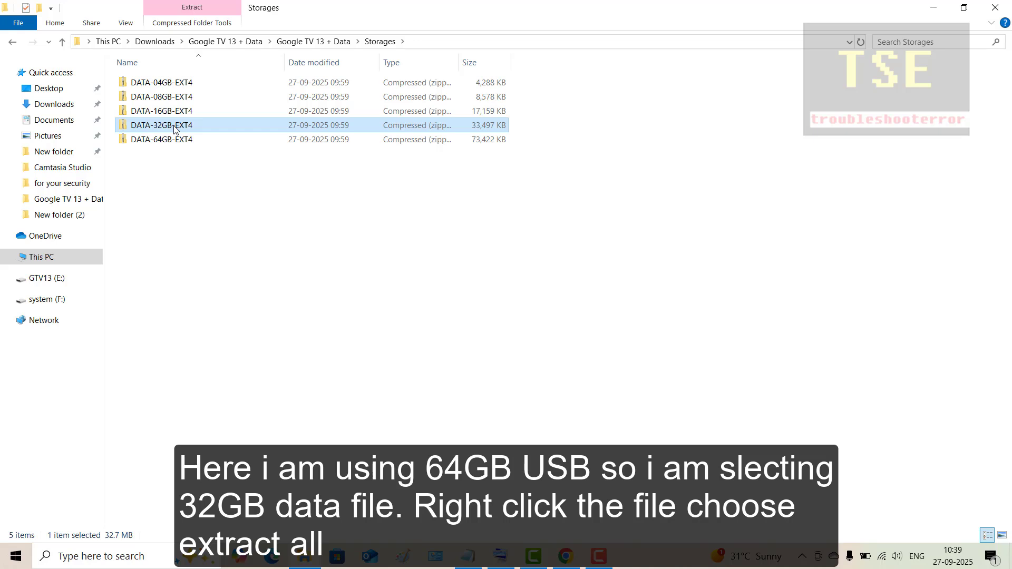
right_click(175, 129)
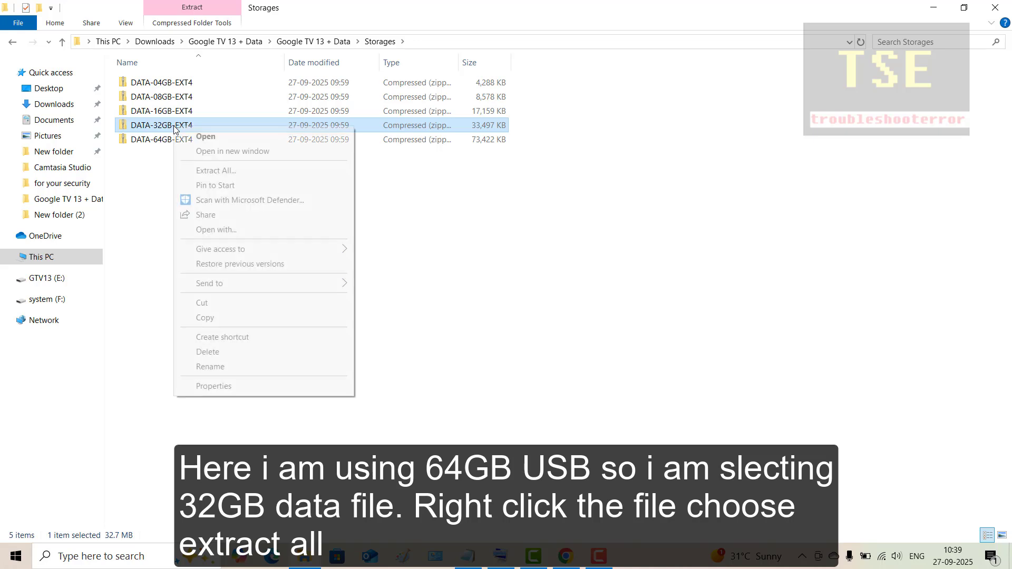
click(204, 170)
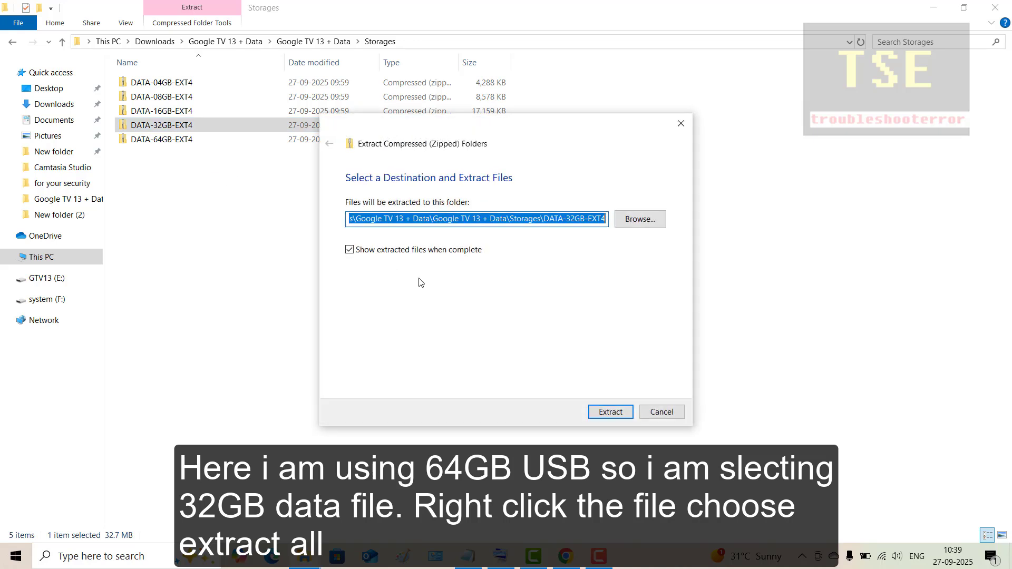
click(610, 413)
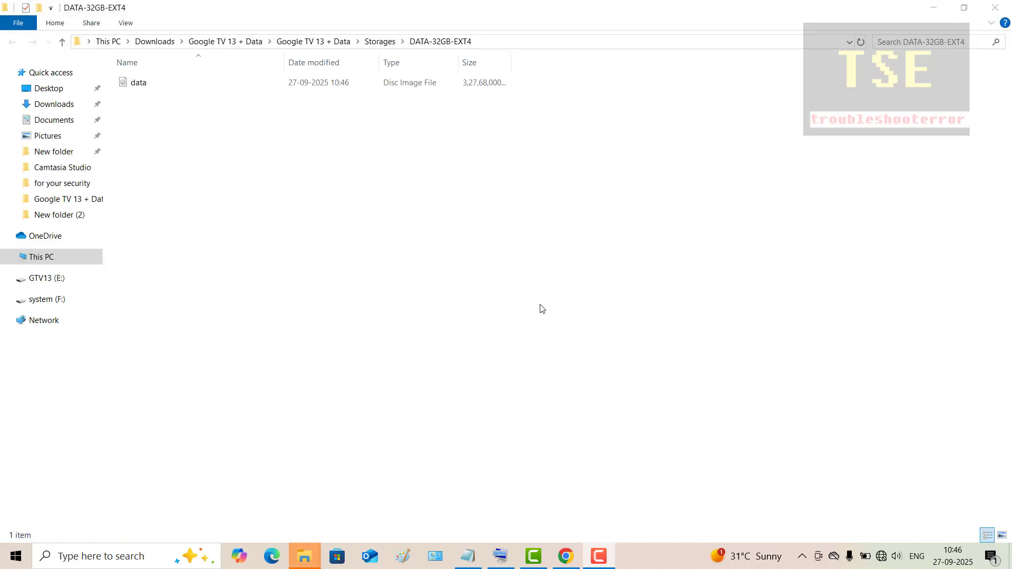
Copy the data disc image from the extracted DATA-32GB-EXT4 folder to the system (F:) partition
click(150, 86)
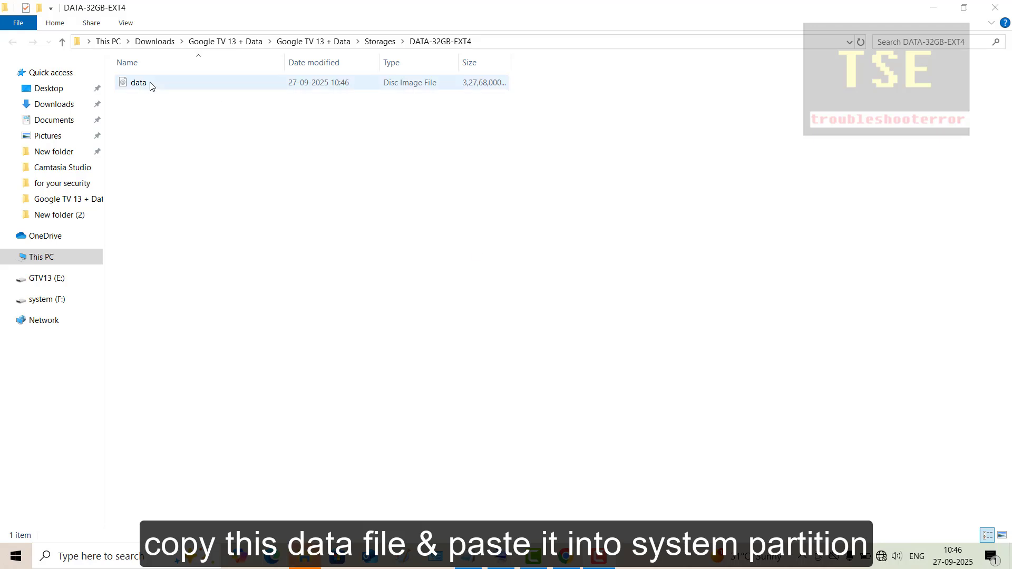
click(151, 86)
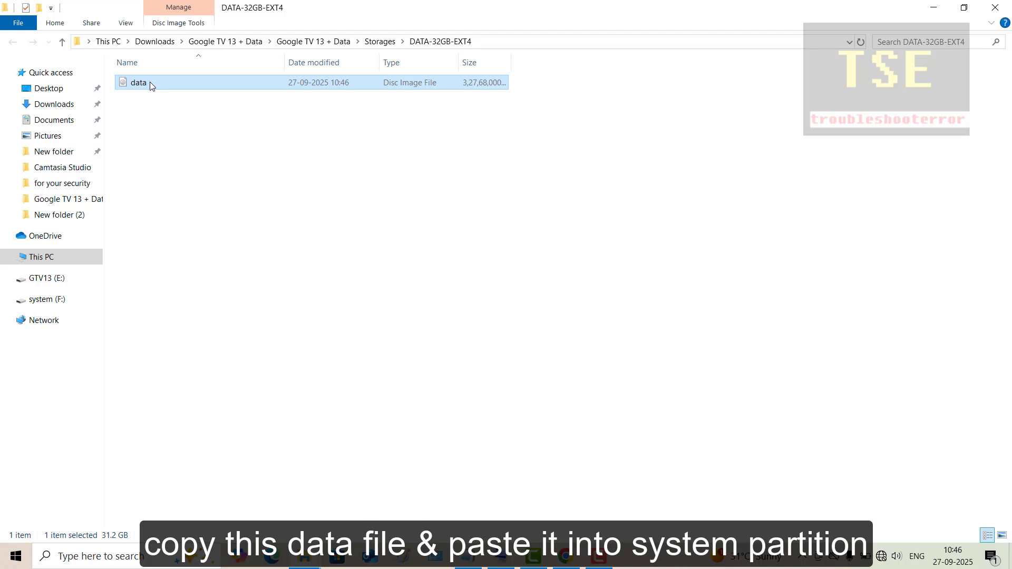
right_click(151, 82)
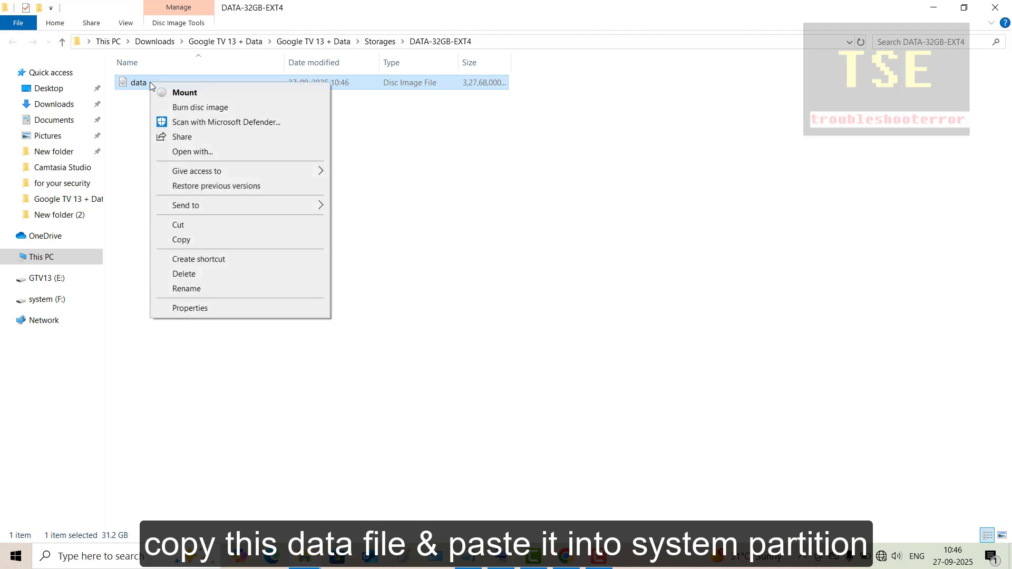
click(202, 241)
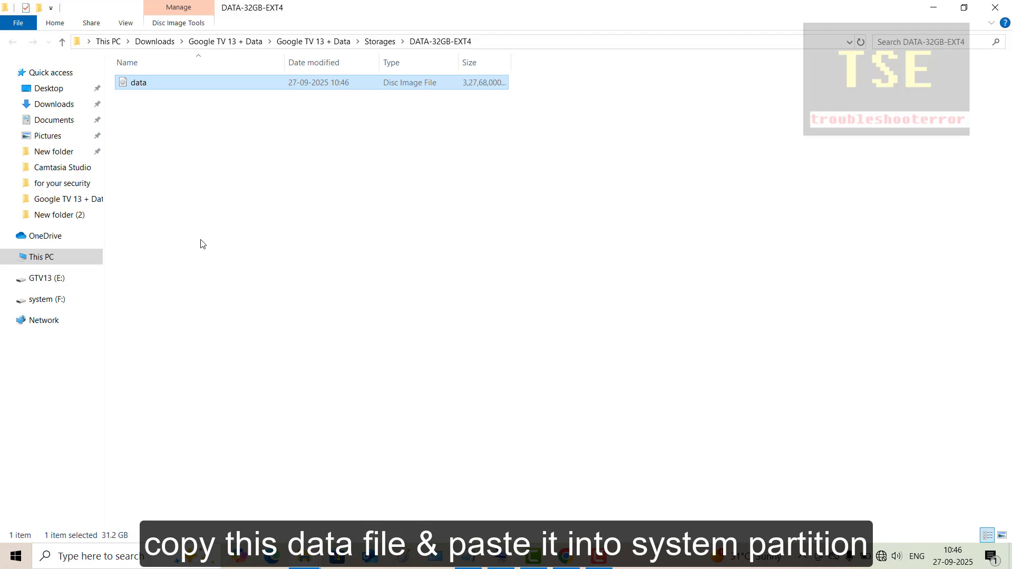
click(45, 256)
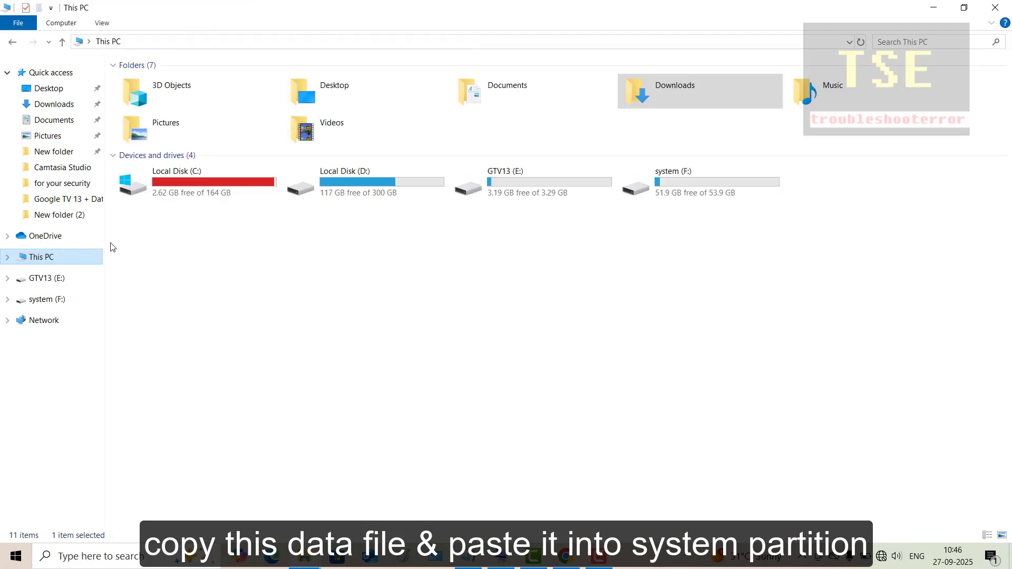
double_click(662, 191)
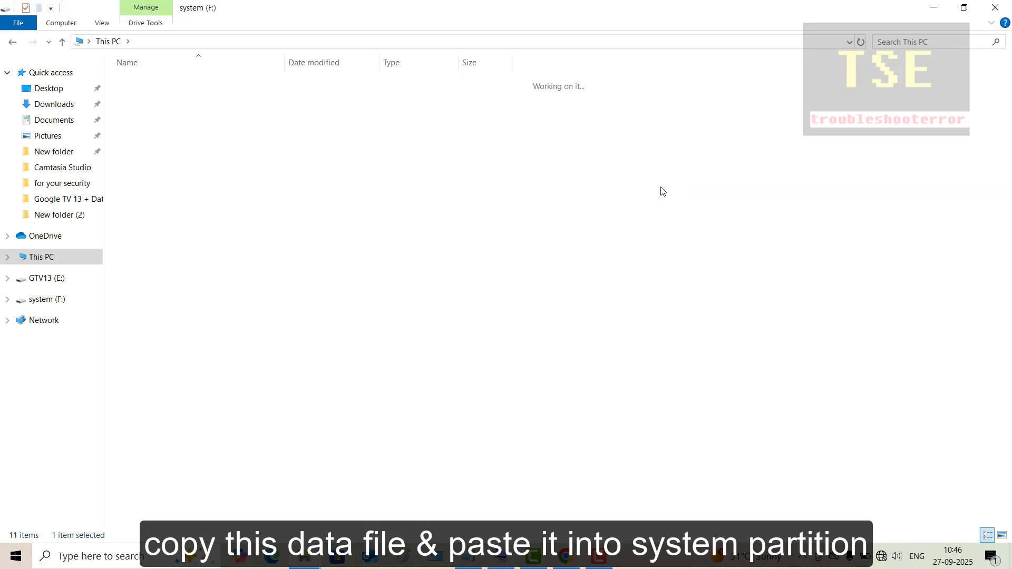
right_click(194, 139)
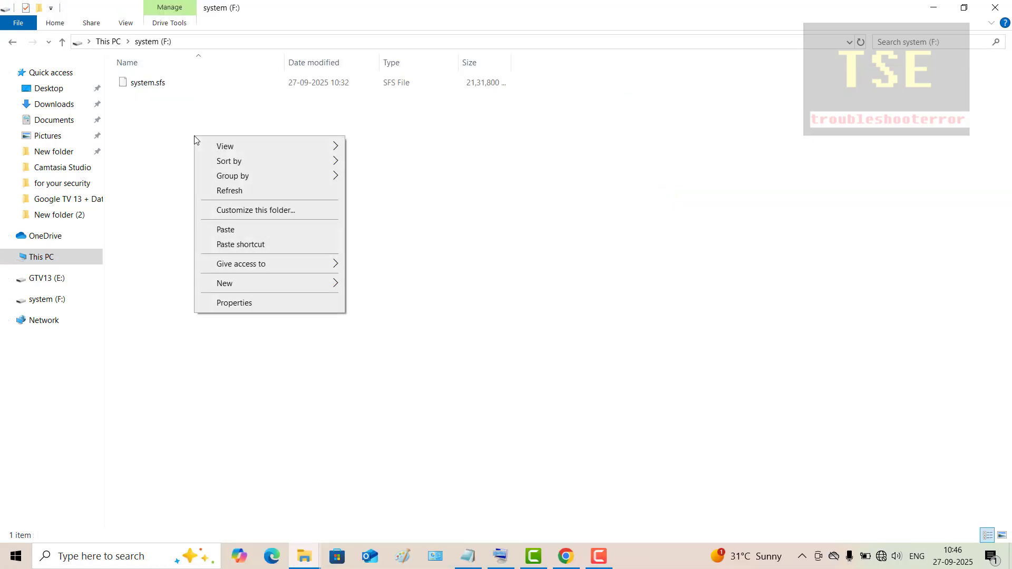
click(229, 230)
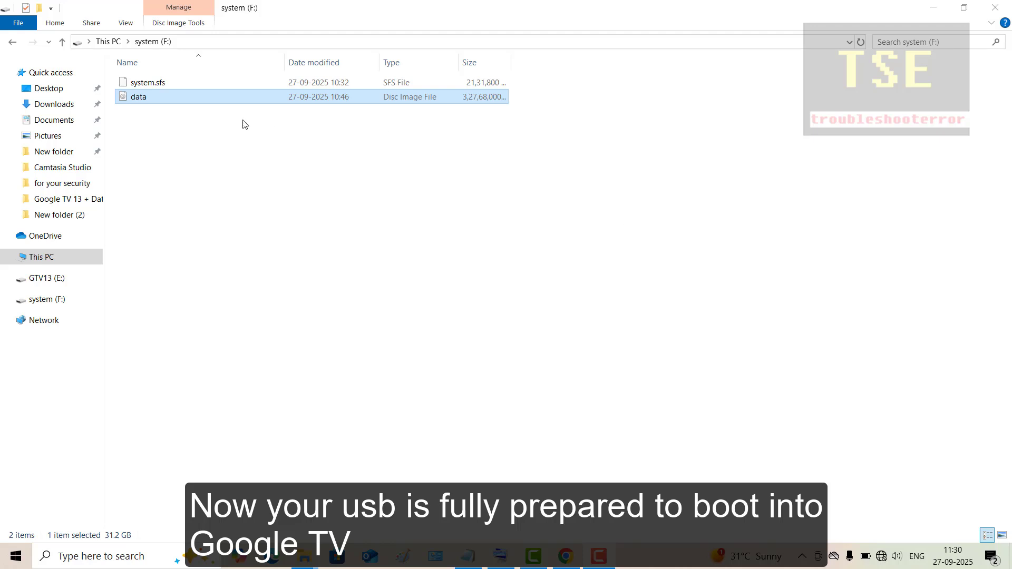
click(159, 108)
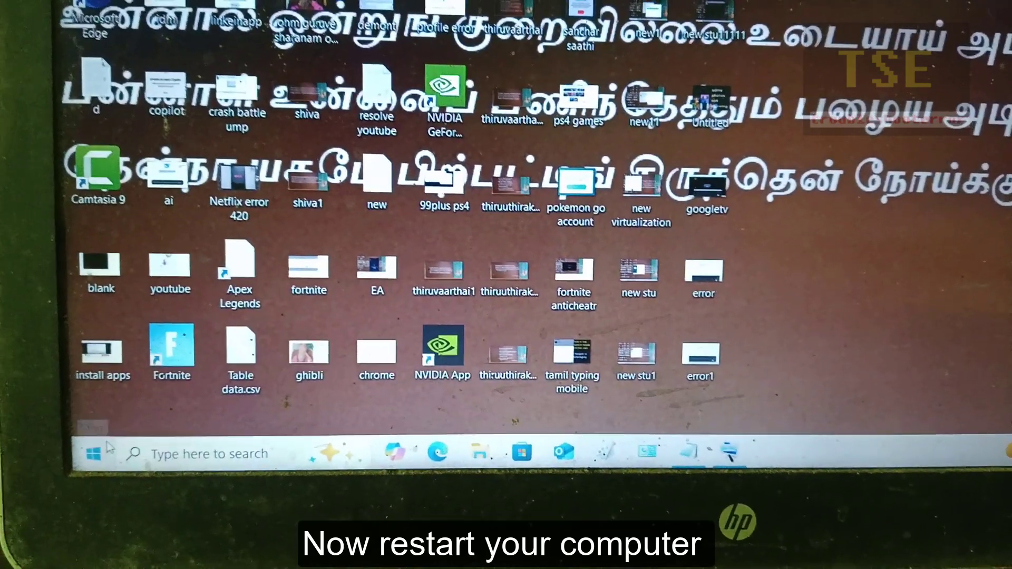
Restart the computer from Windows and enter the firmware's Boot Option Menu during startup
click(108, 447)
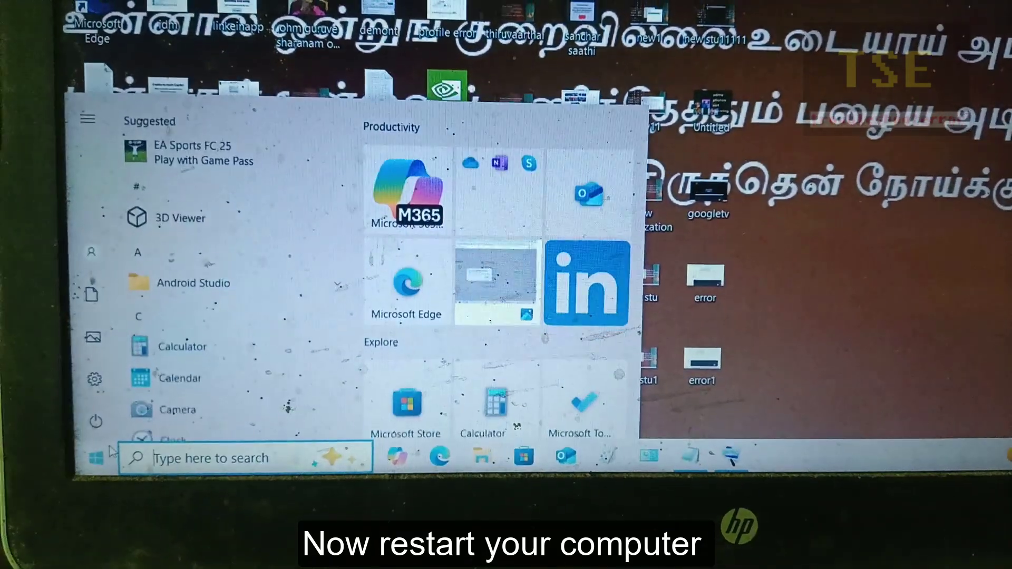
click(105, 417)
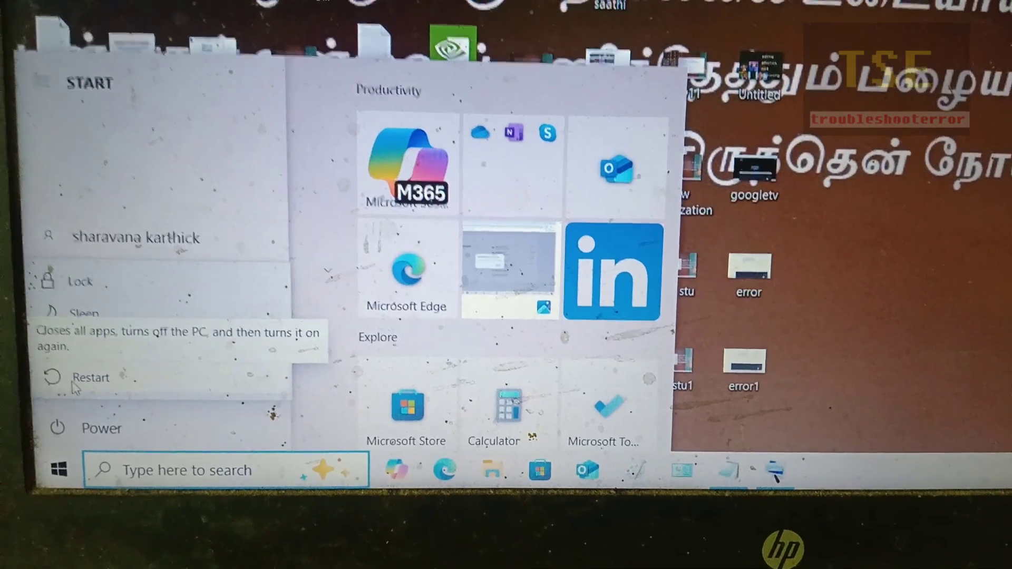
key(Escape)
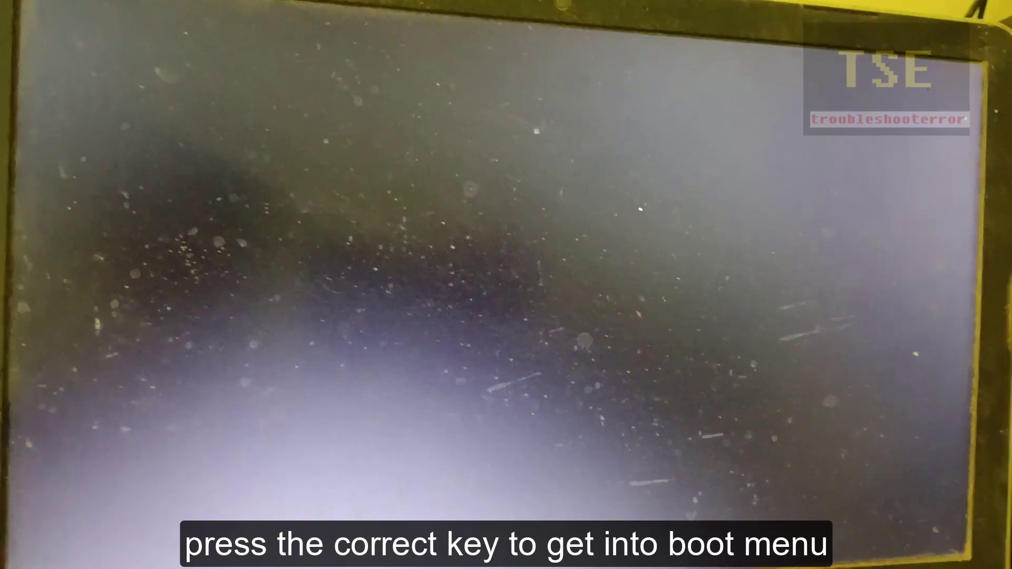
key(F9)
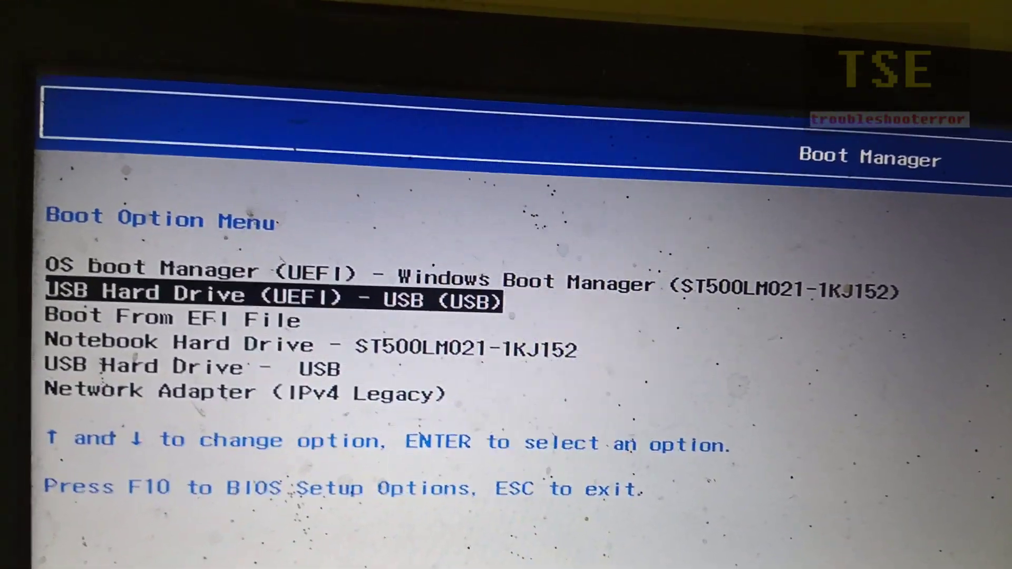
Boot from the USB Hard Drive (UEFI) entry and start Google TV 13 BRTDTV Kernel 6.1.69
key(Return)
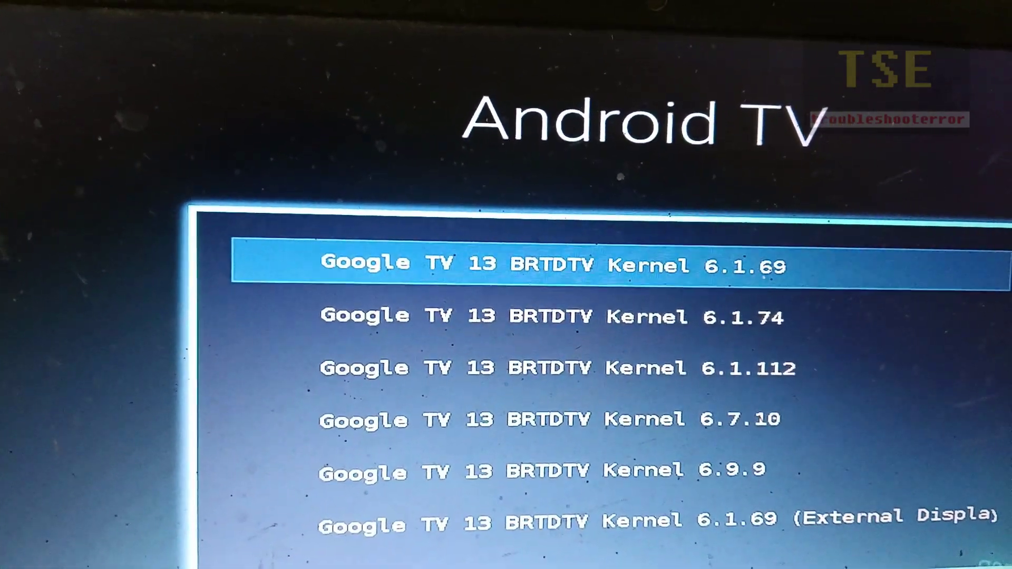
key(Return)
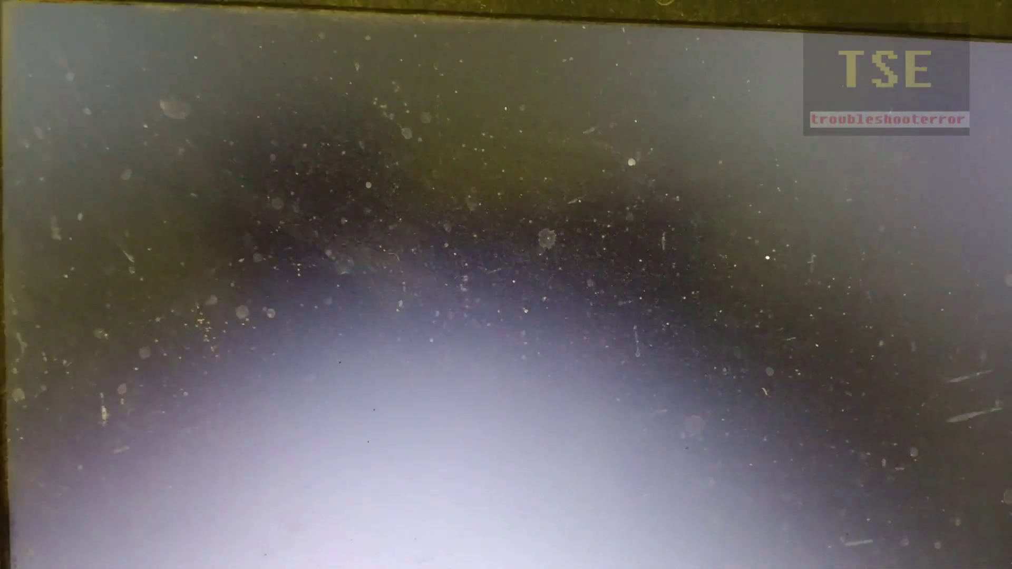